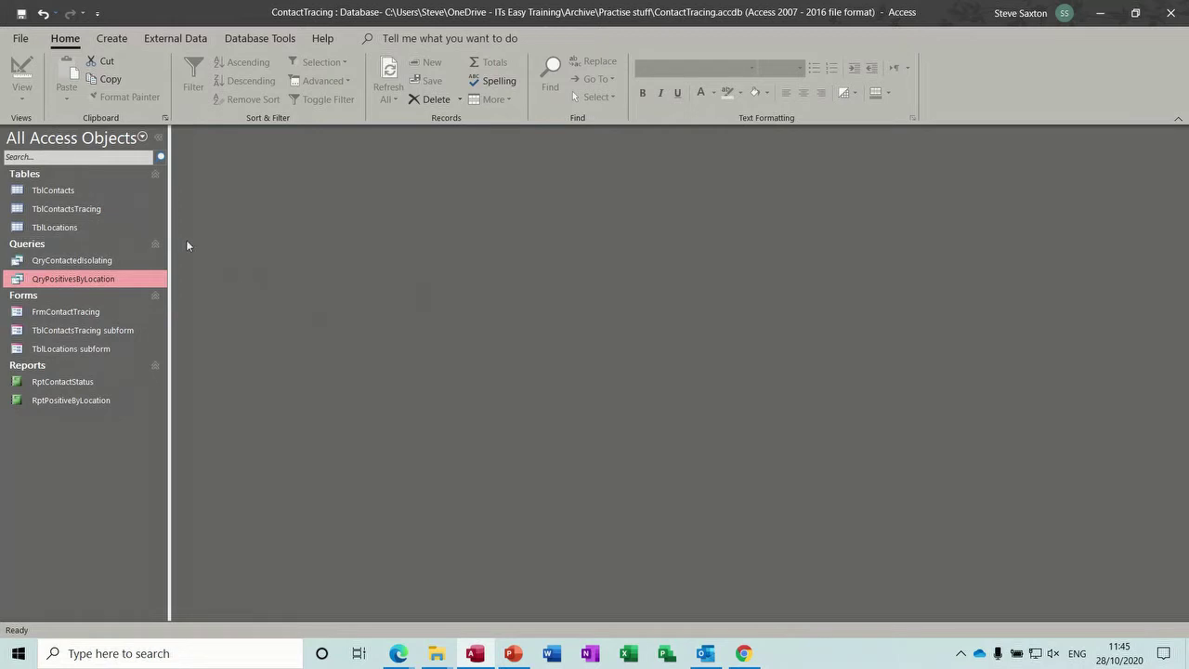
# Open the FrmContactTracing form and browse forward through all contact records to the blank new record
pyautogui.click(60, 193)
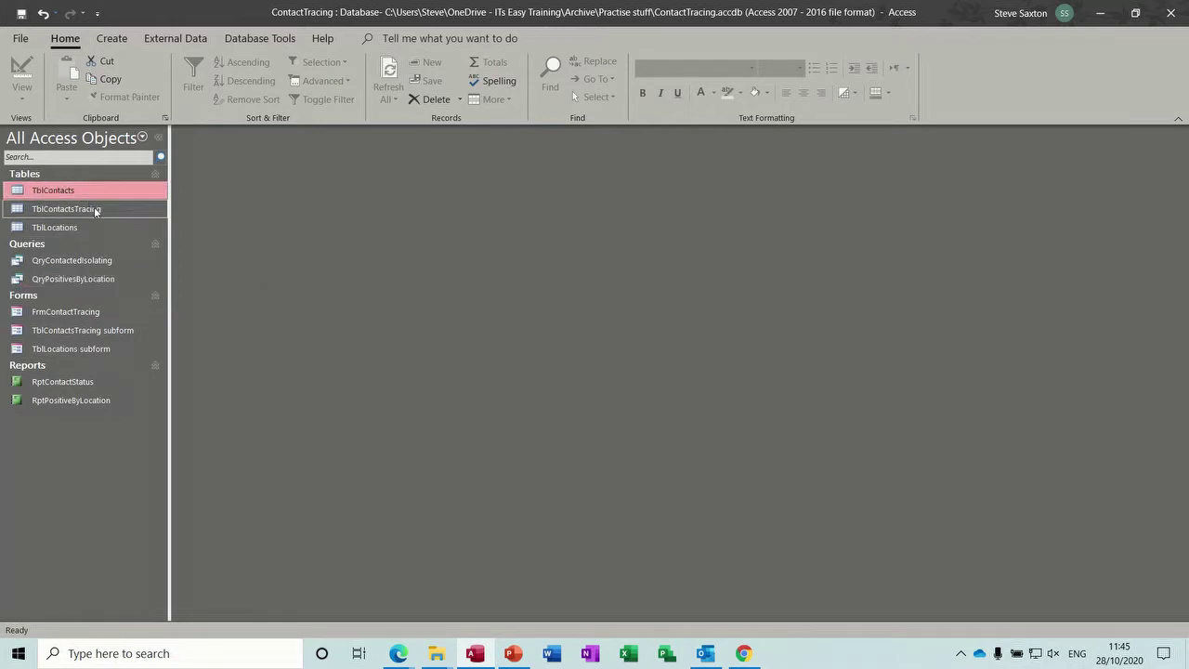
pyautogui.doubleClick(65, 313)
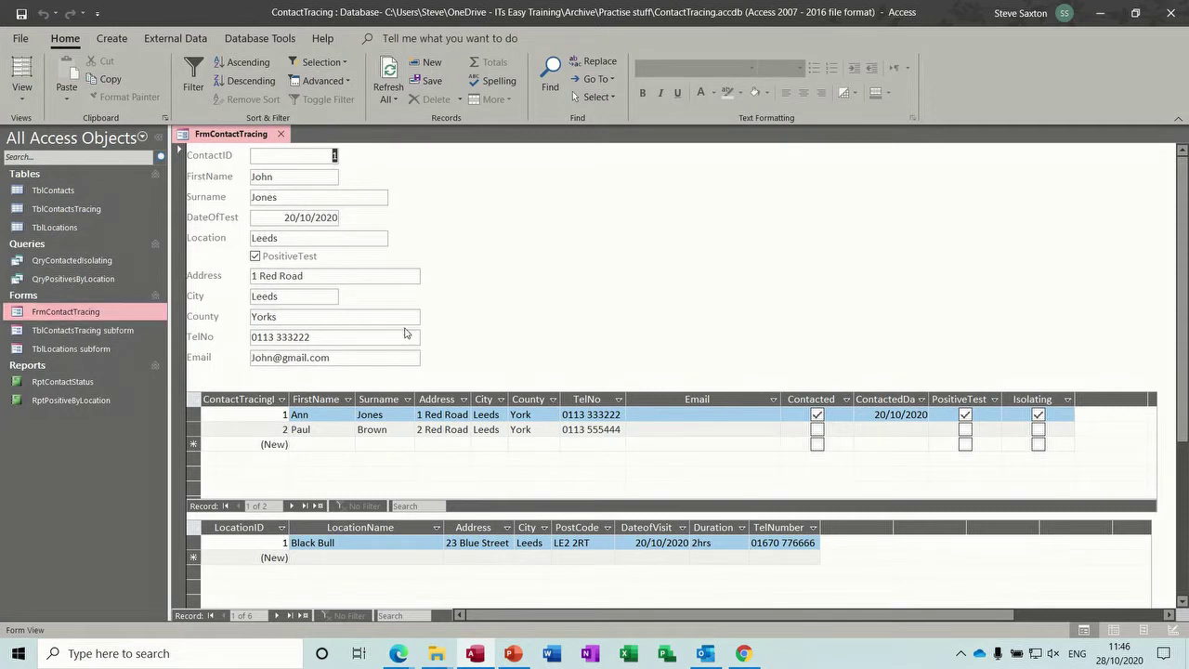
pyautogui.click(276, 616)
pyautogui.click(276, 616)
pyautogui.click(276, 616)
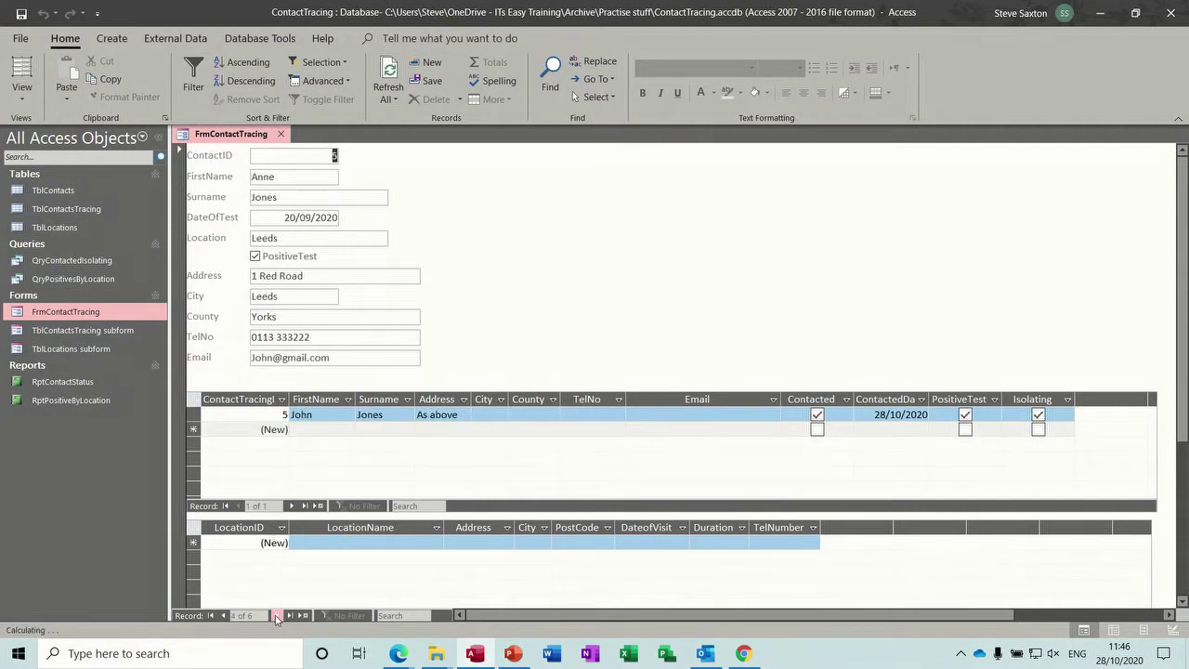
pyautogui.click(276, 616)
pyautogui.click(275, 616)
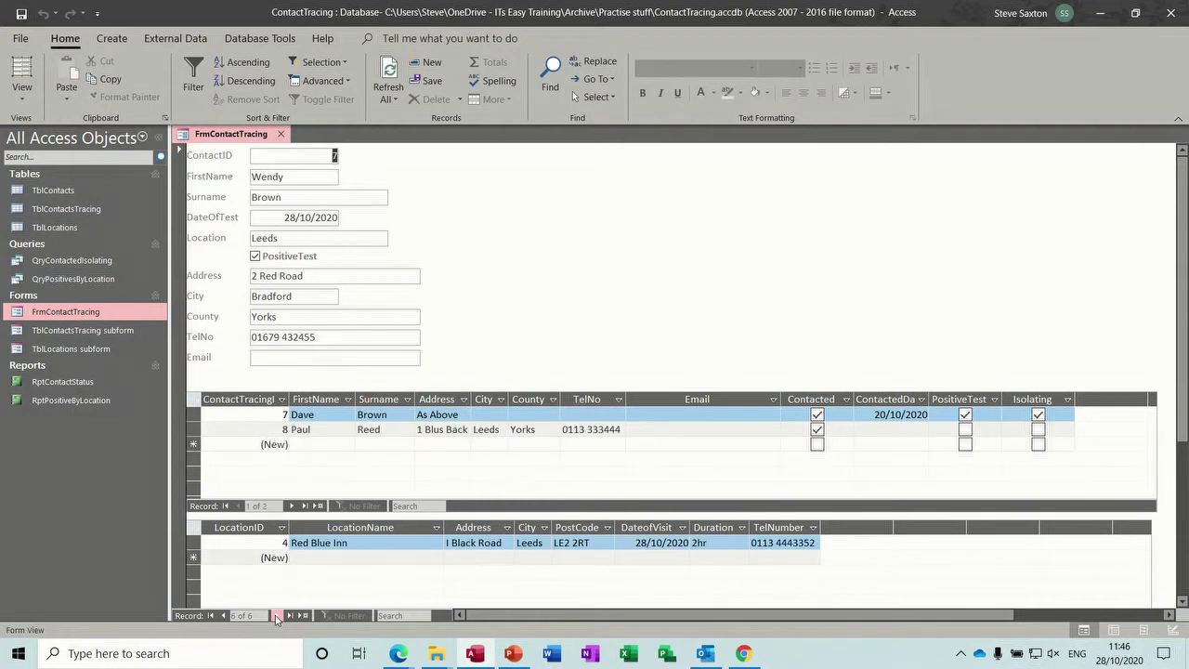
pyautogui.click(276, 616)
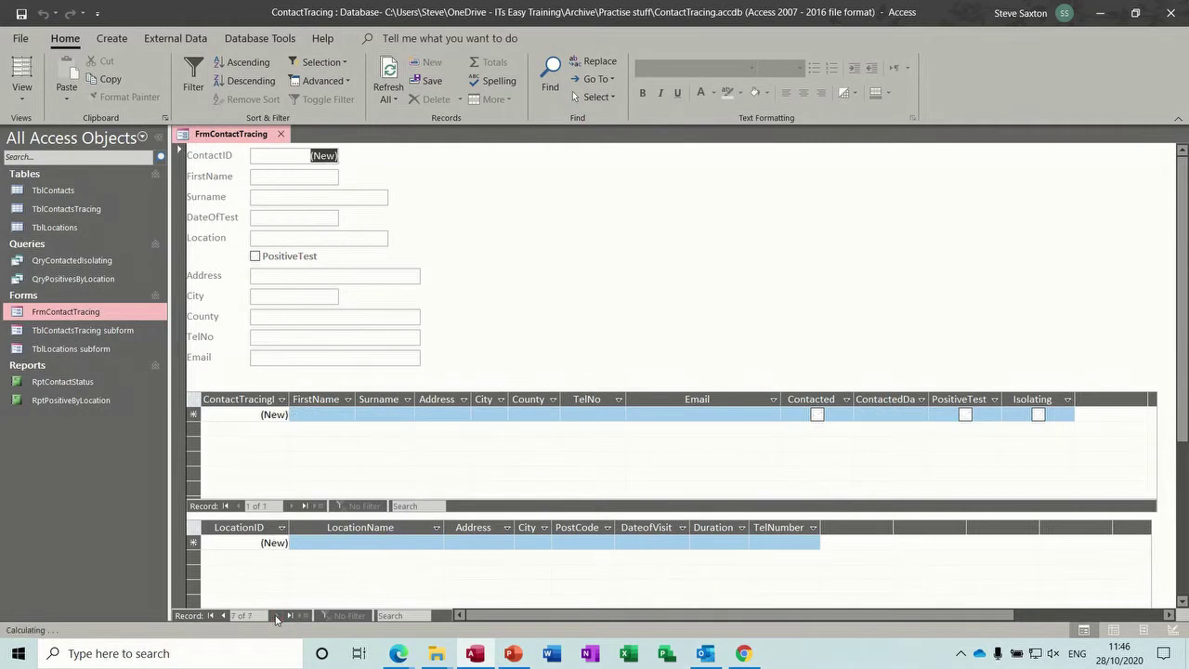
# Browse the form's contact records back to the first one, including their contacts and visited locations, and close the form
pyautogui.click(223, 616)
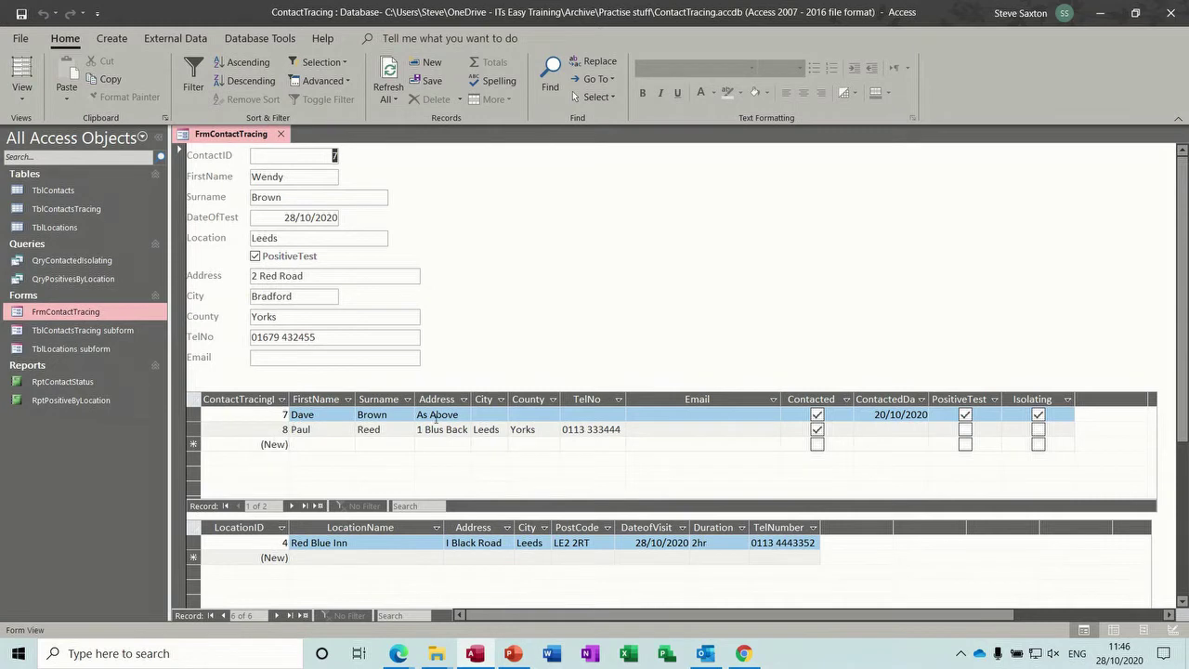
pyautogui.click(226, 616)
pyautogui.click(227, 616)
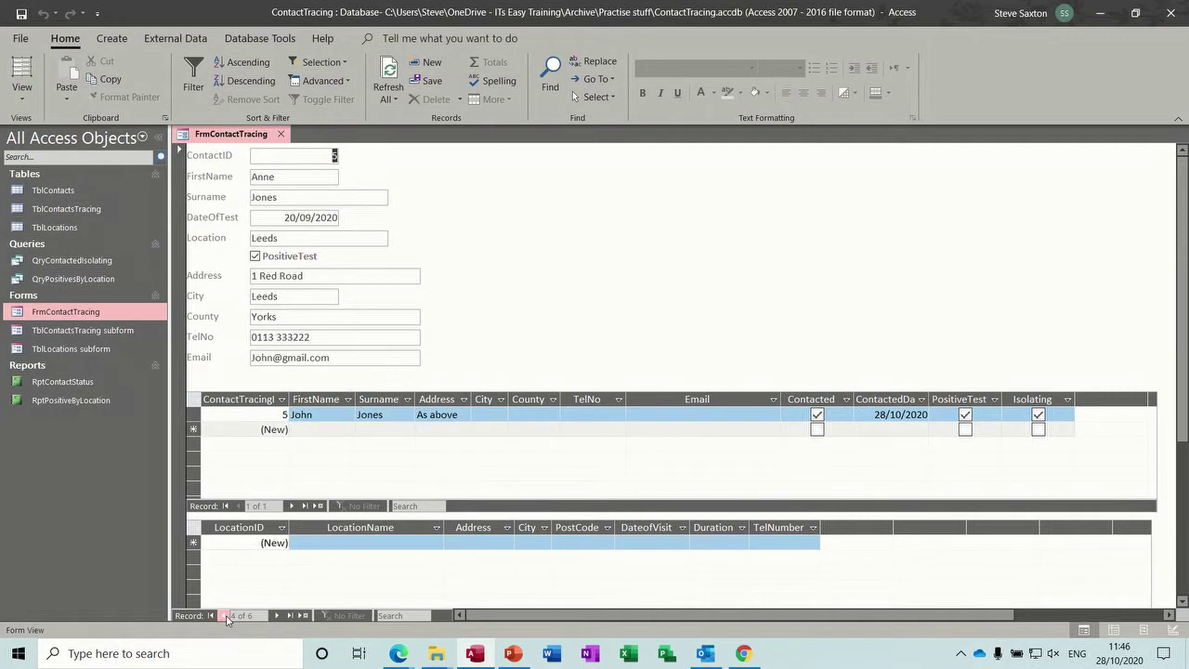
pyautogui.click(227, 616)
pyautogui.click(227, 616)
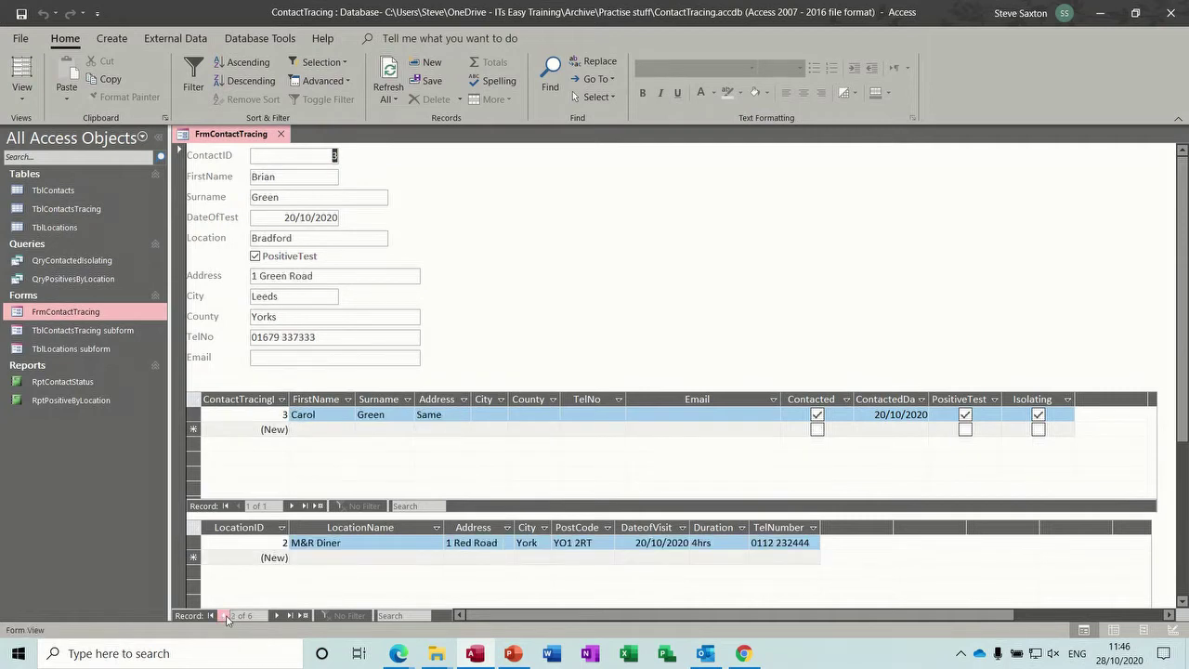
pyautogui.click(227, 616)
pyautogui.click(226, 616)
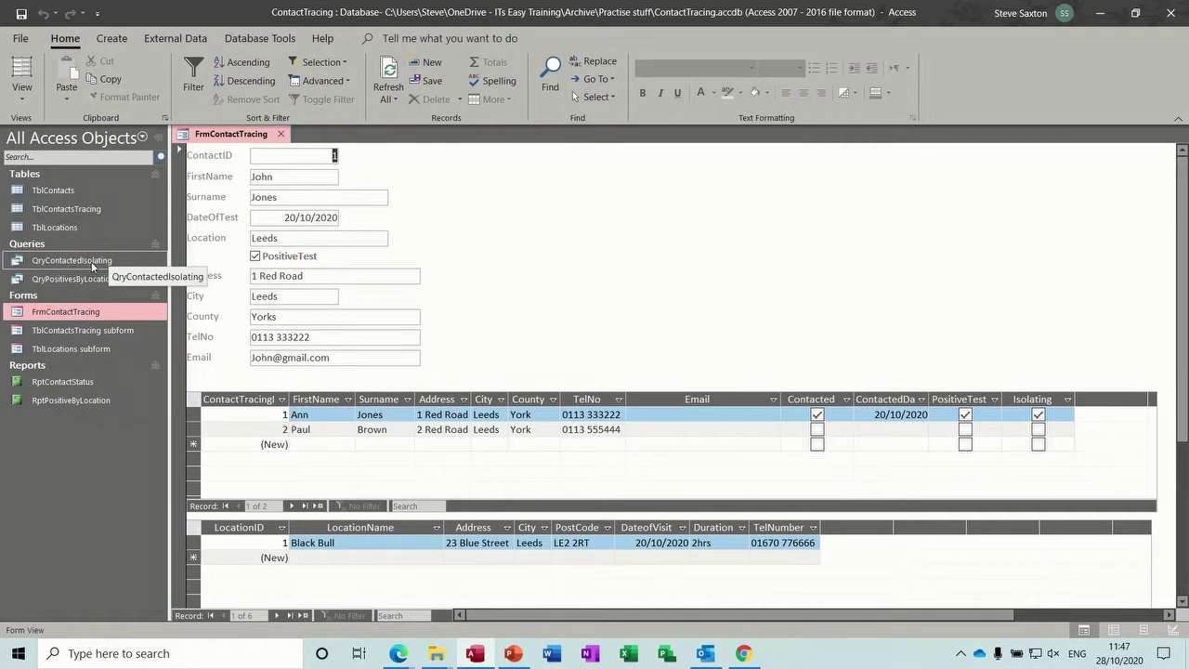
pyautogui.click(283, 136)
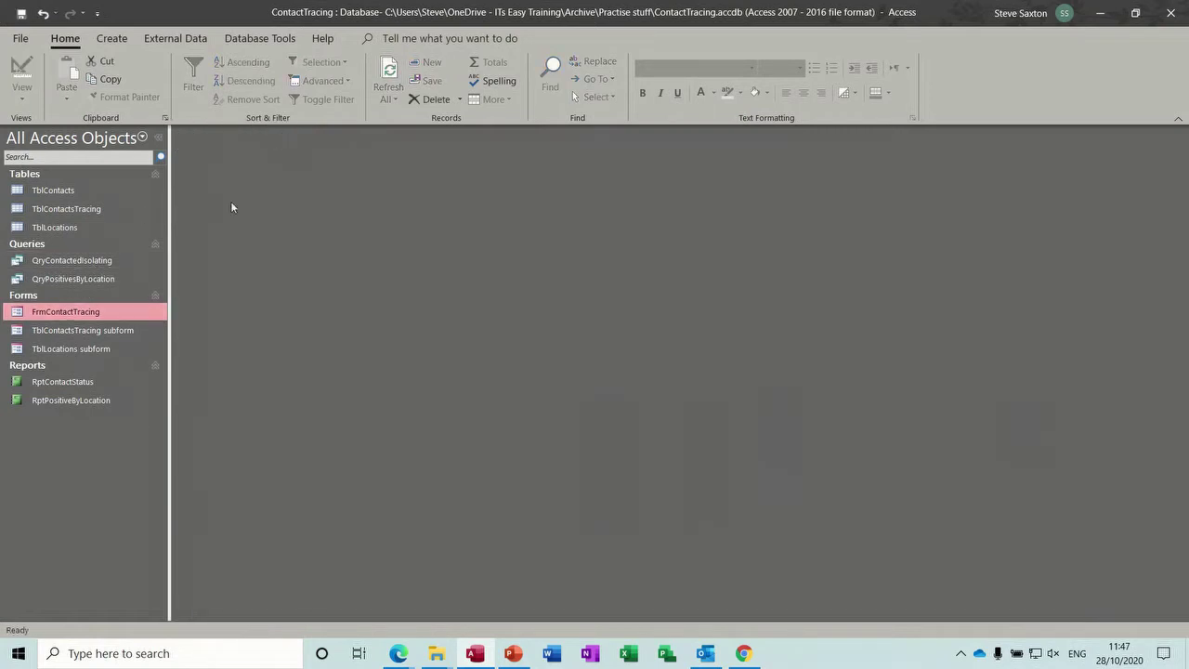
# Examine the results of QryContactedIsolating and QryPositivesByLocation one after the other, closing each query
pyautogui.doubleClick(72, 264)
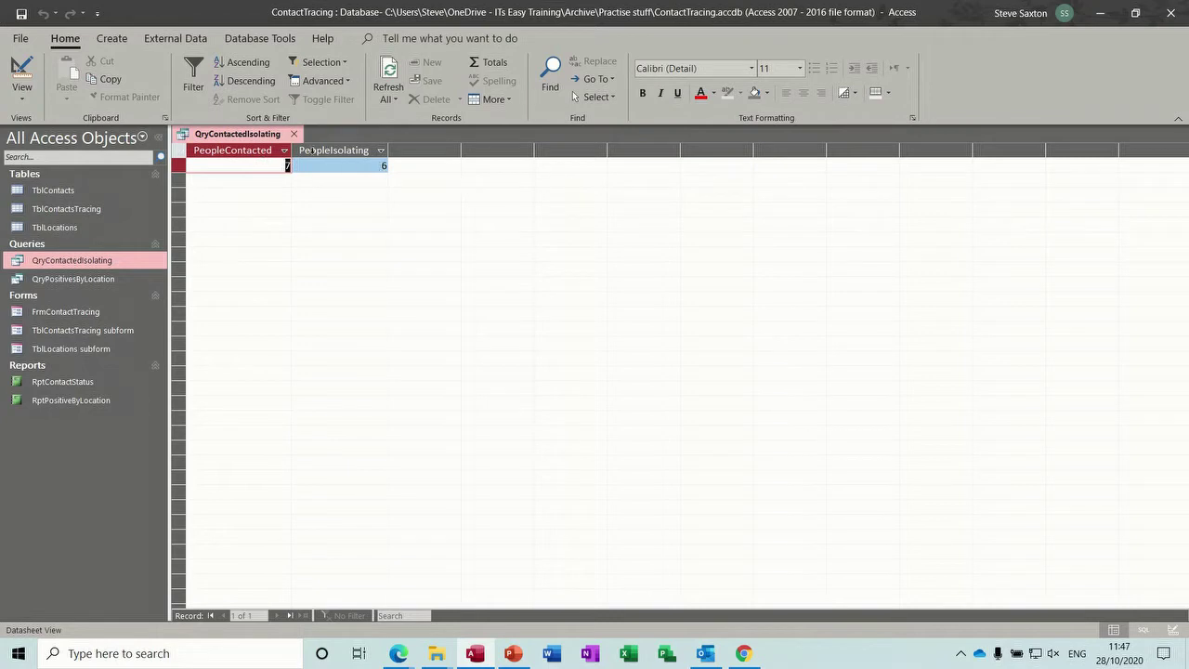
pyautogui.click(292, 135)
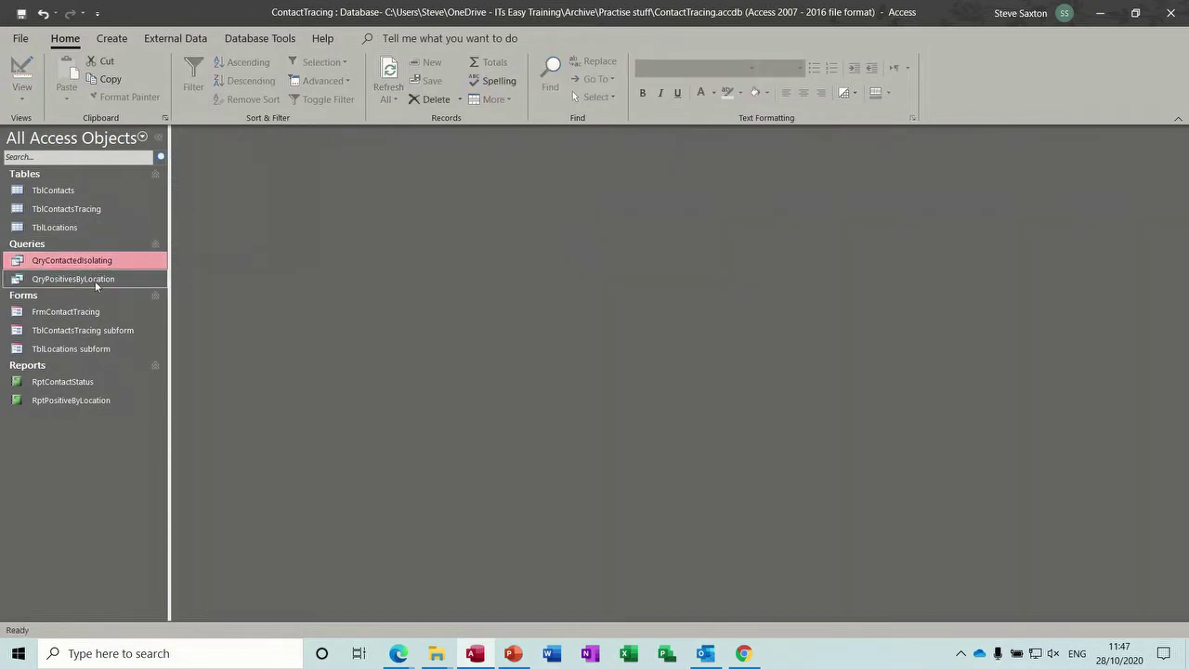
pyautogui.click(94, 281)
pyautogui.doubleClick(96, 281)
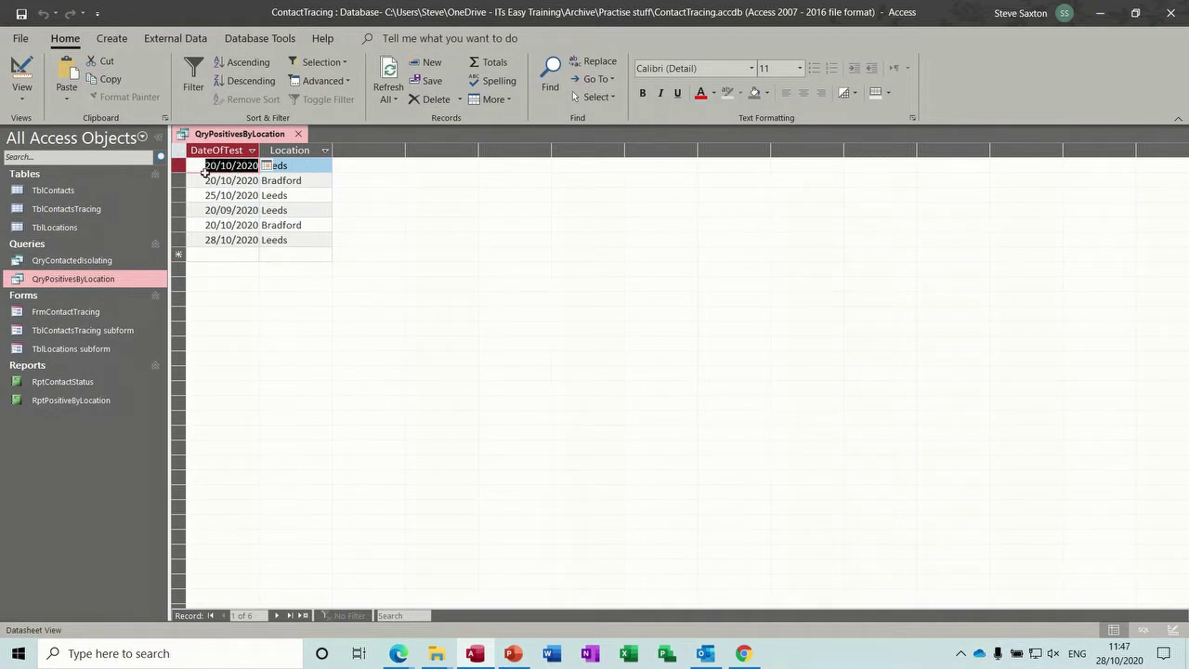
pyautogui.click(298, 134)
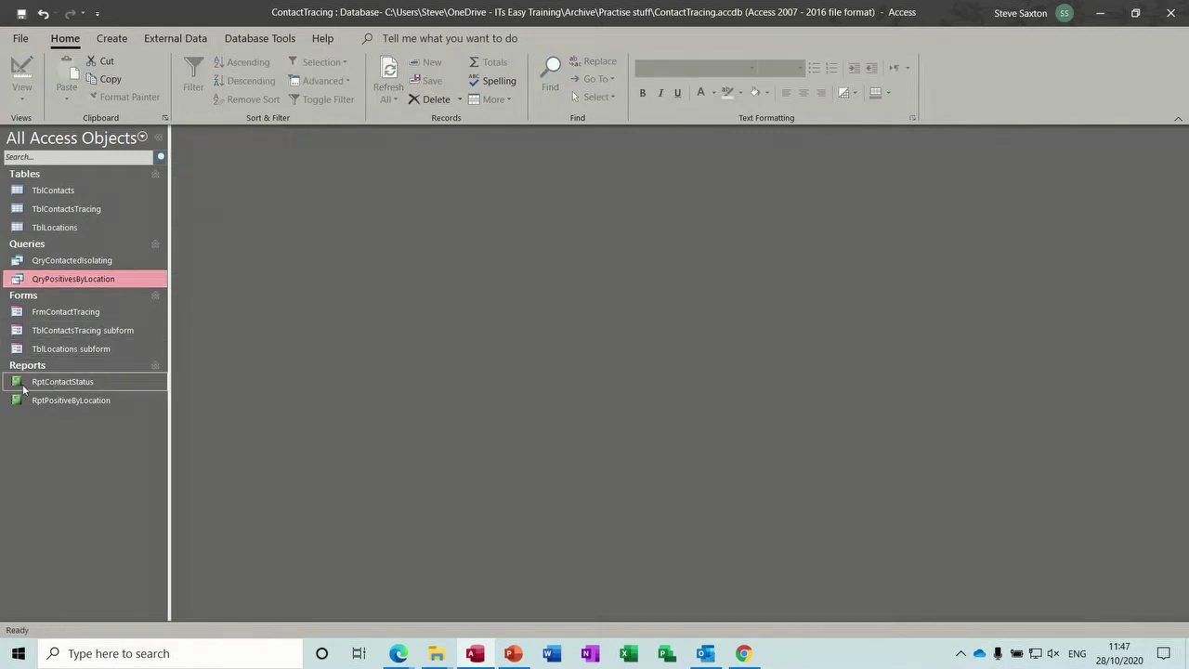
# Examine the charts in the RptContactStatus and RptPositiveByLocation reports one after the other, closing each report
pyautogui.doubleClick(79, 383)
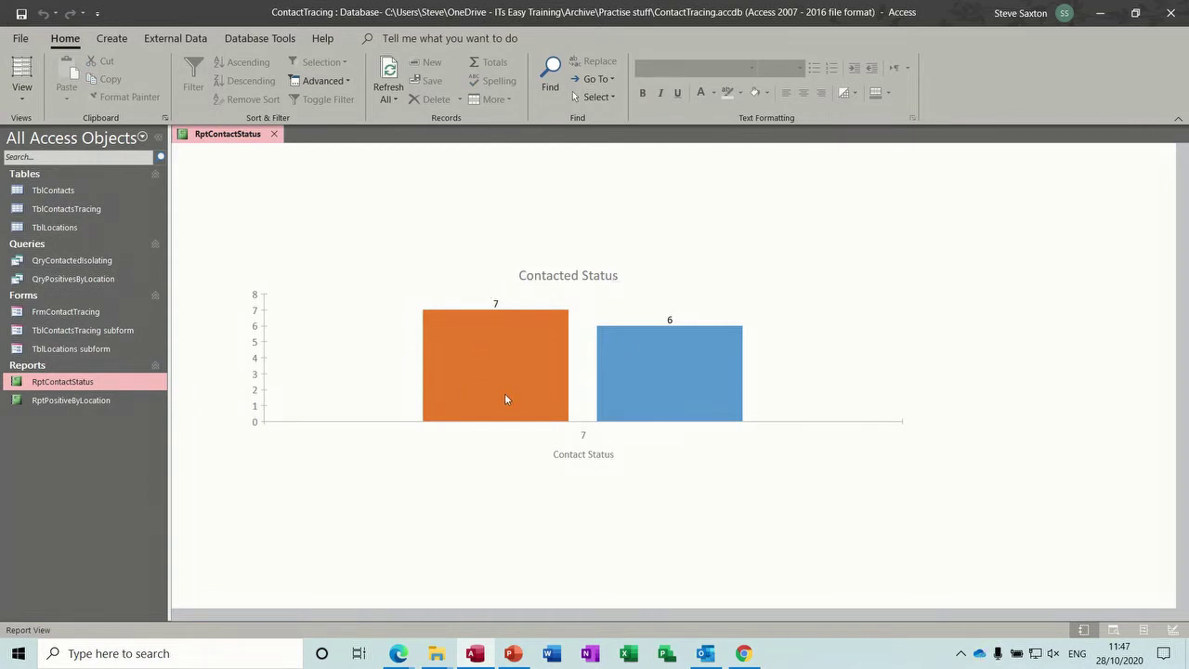
pyautogui.click(274, 135)
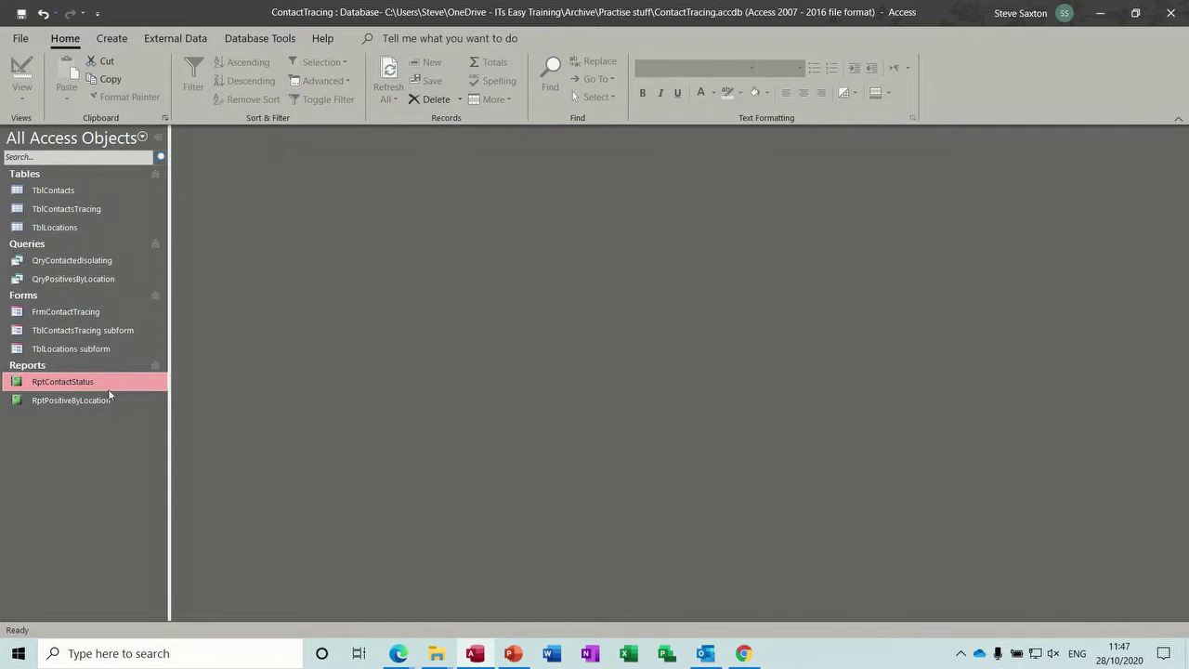
pyautogui.doubleClick(81, 403)
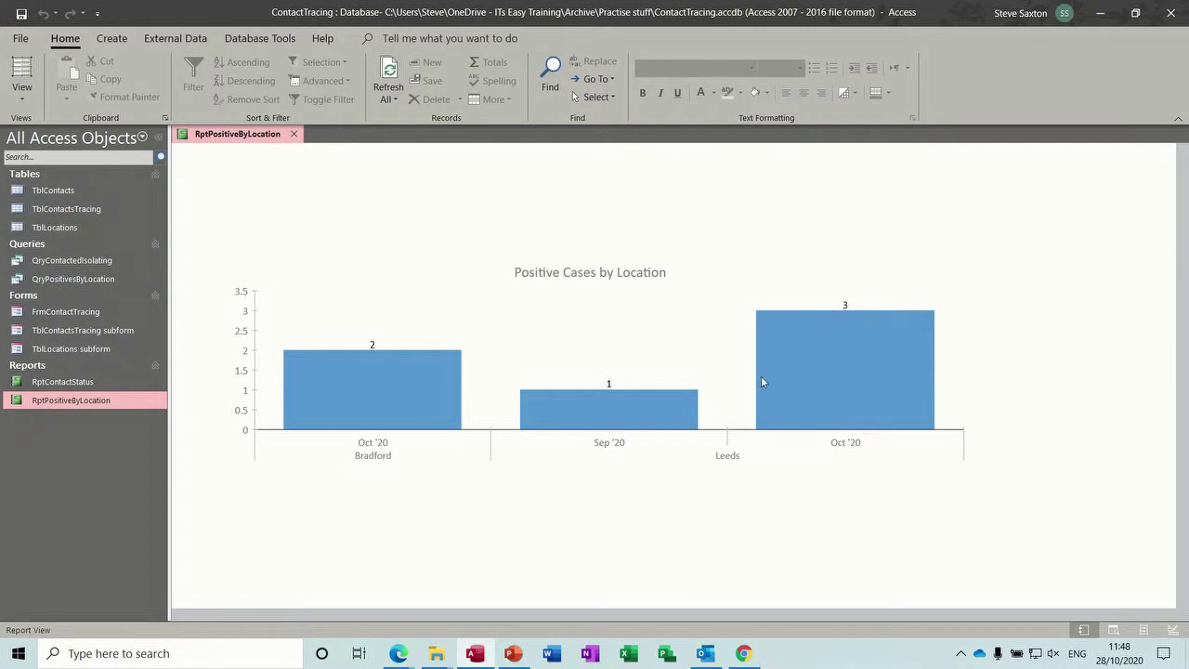
pyautogui.click(294, 134)
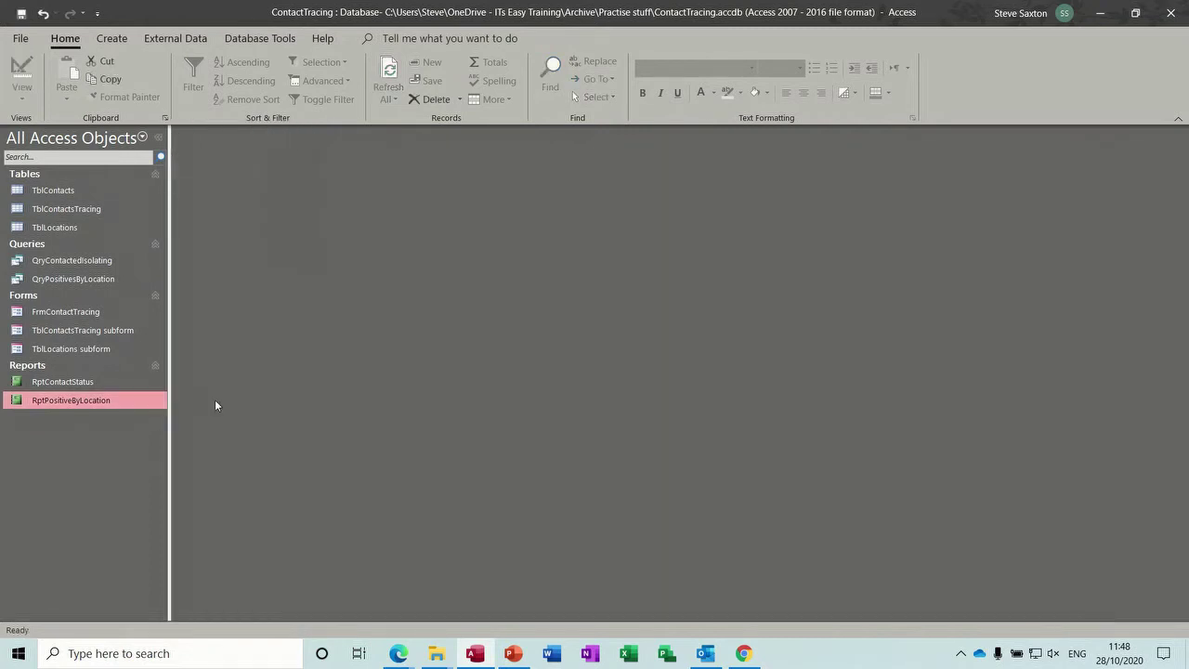
# Open QryContactedIsolating in Design view, widen the PeopleIsolating column to examine its expression, and close the query
pyautogui.click(76, 264)
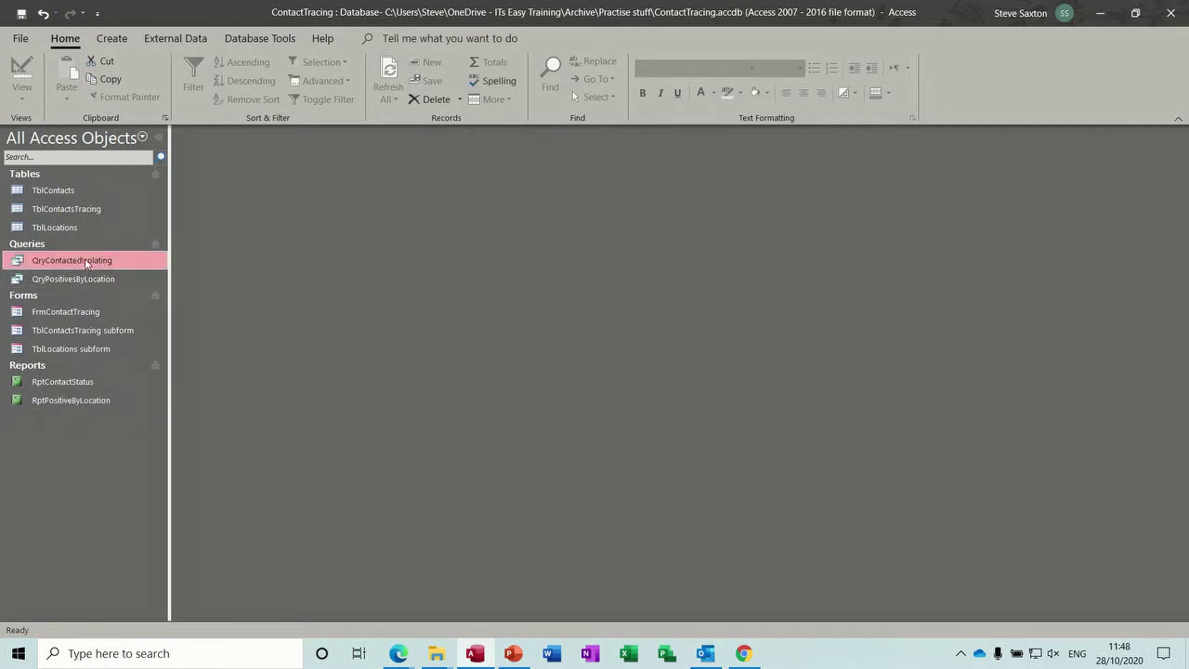
pyautogui.rightClick(87, 263)
pyautogui.click(112, 289)
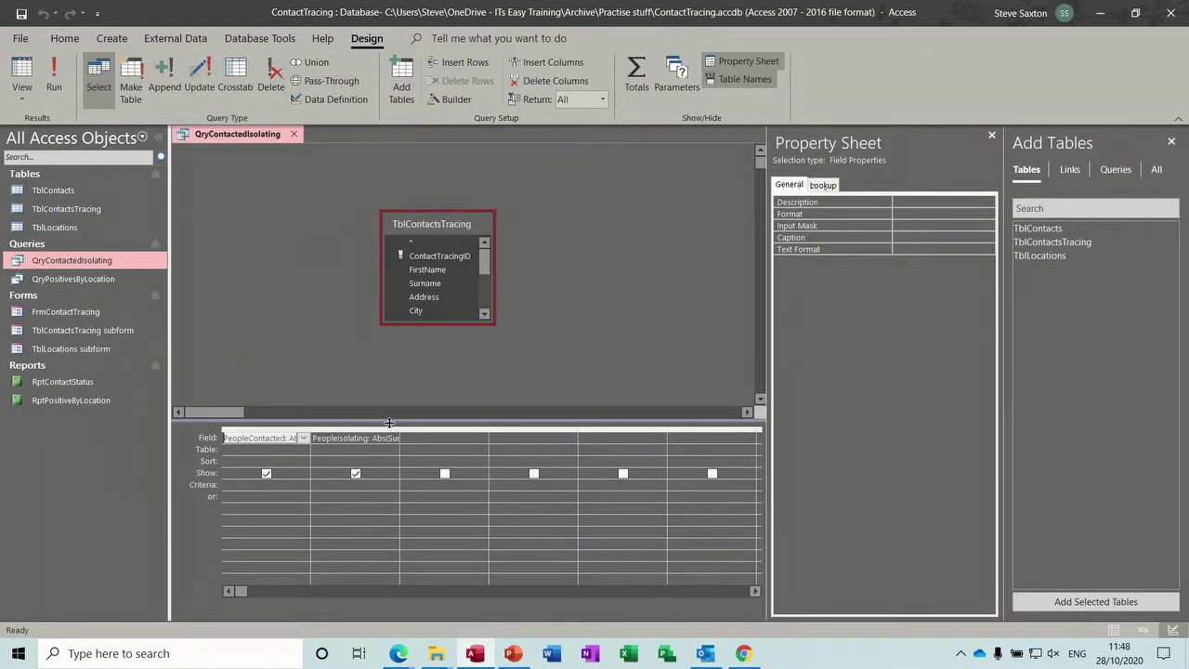
pyautogui.moveTo(402, 437); pyautogui.dragTo(549, 453)
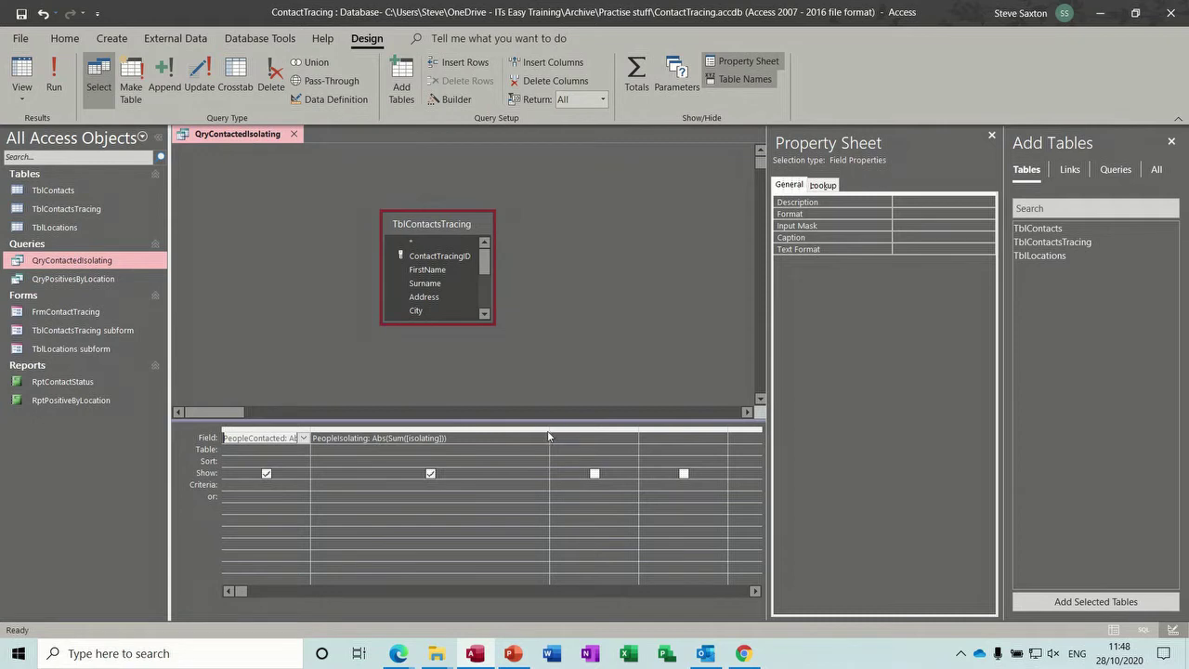
pyautogui.moveTo(548, 430); pyautogui.dragTo(433, 435)
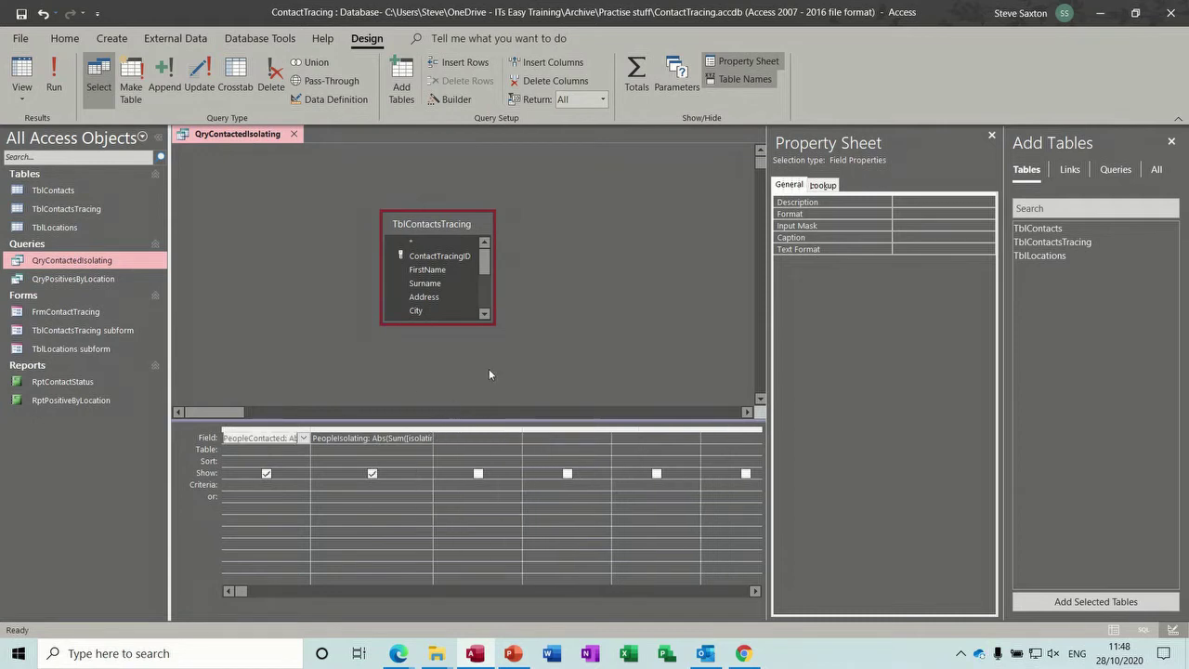
pyautogui.click(296, 135)
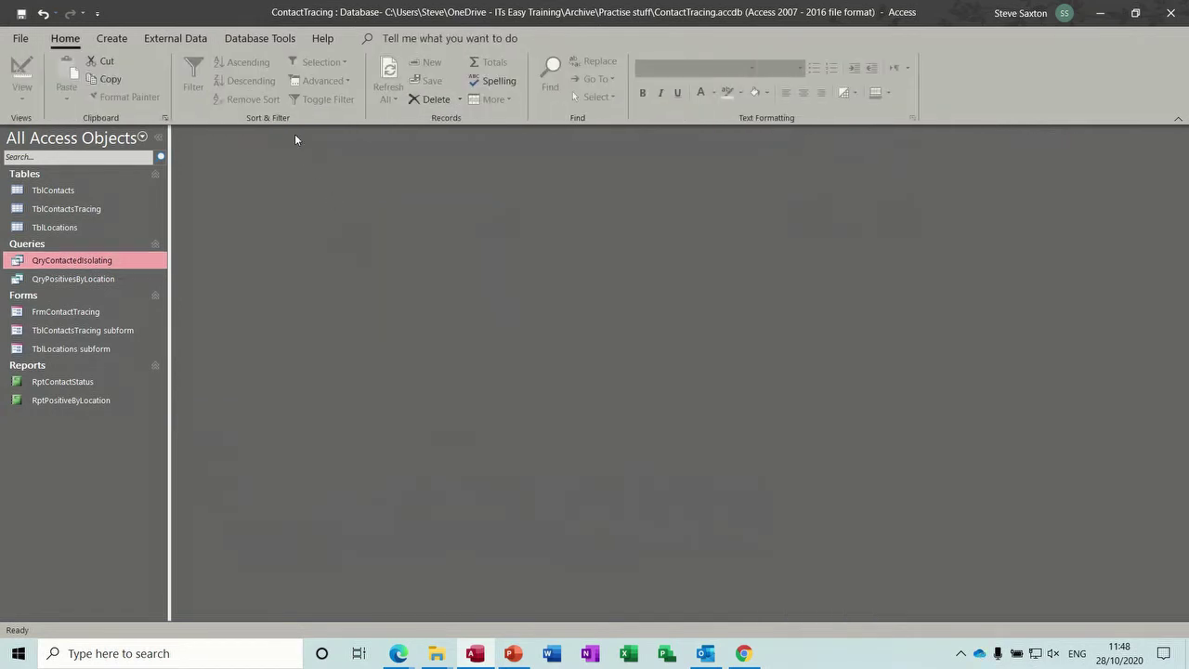
# Create a new blank query in Design view
pyautogui.click(98, 282)
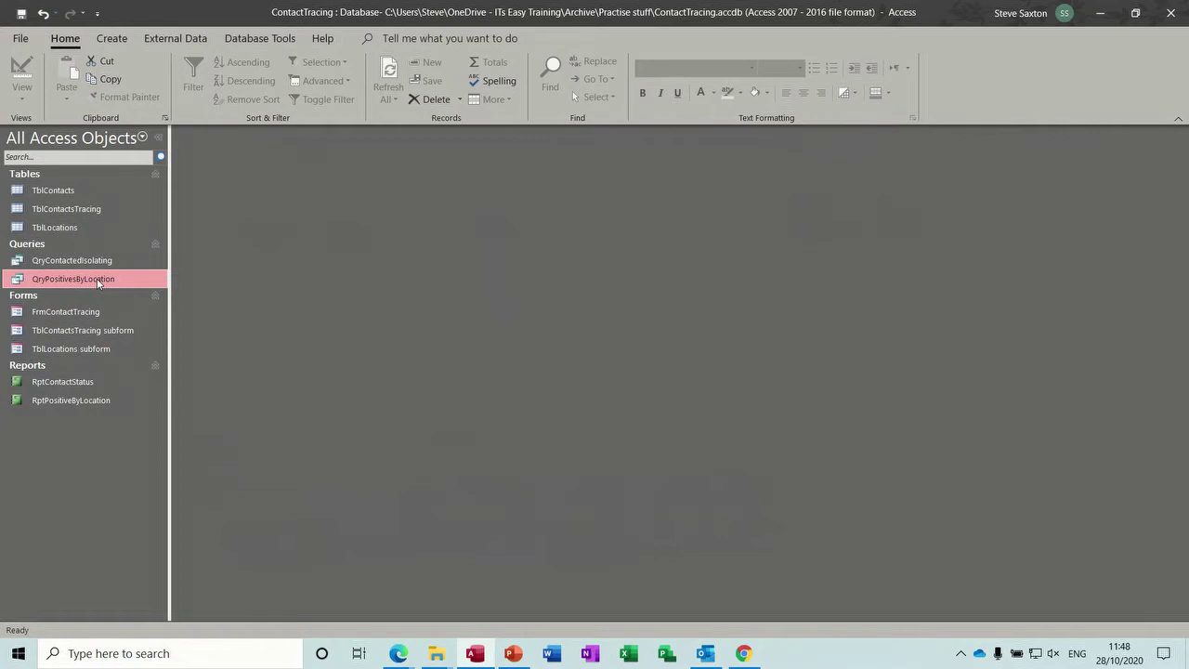
pyautogui.click(112, 39)
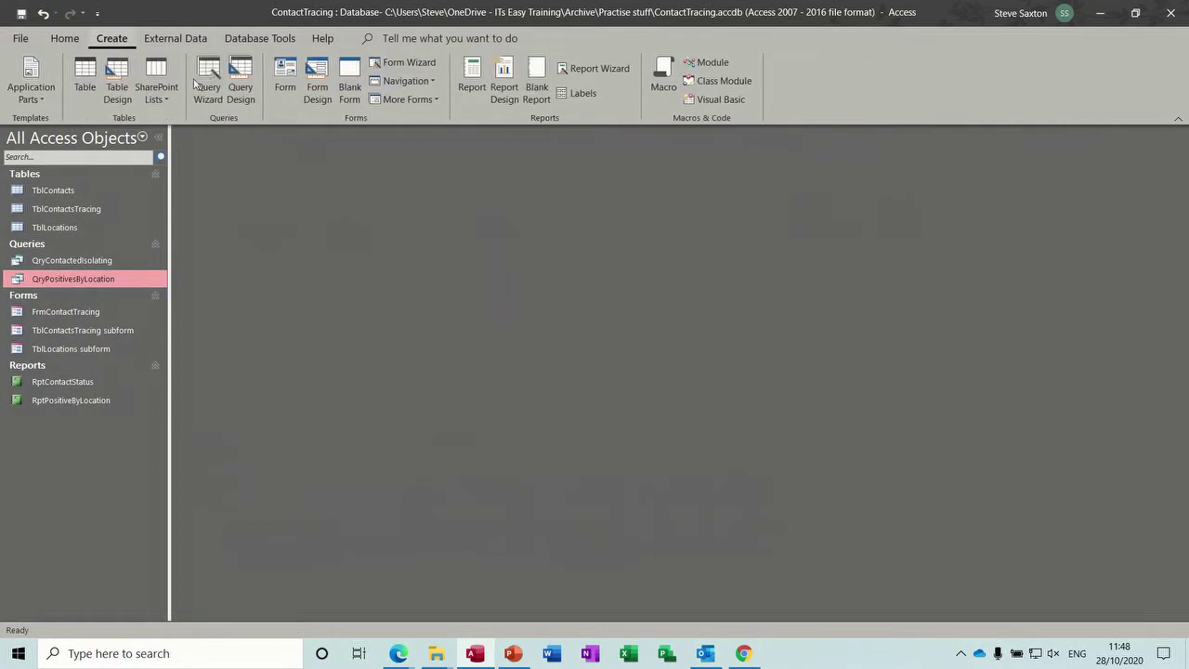
pyautogui.click(241, 81)
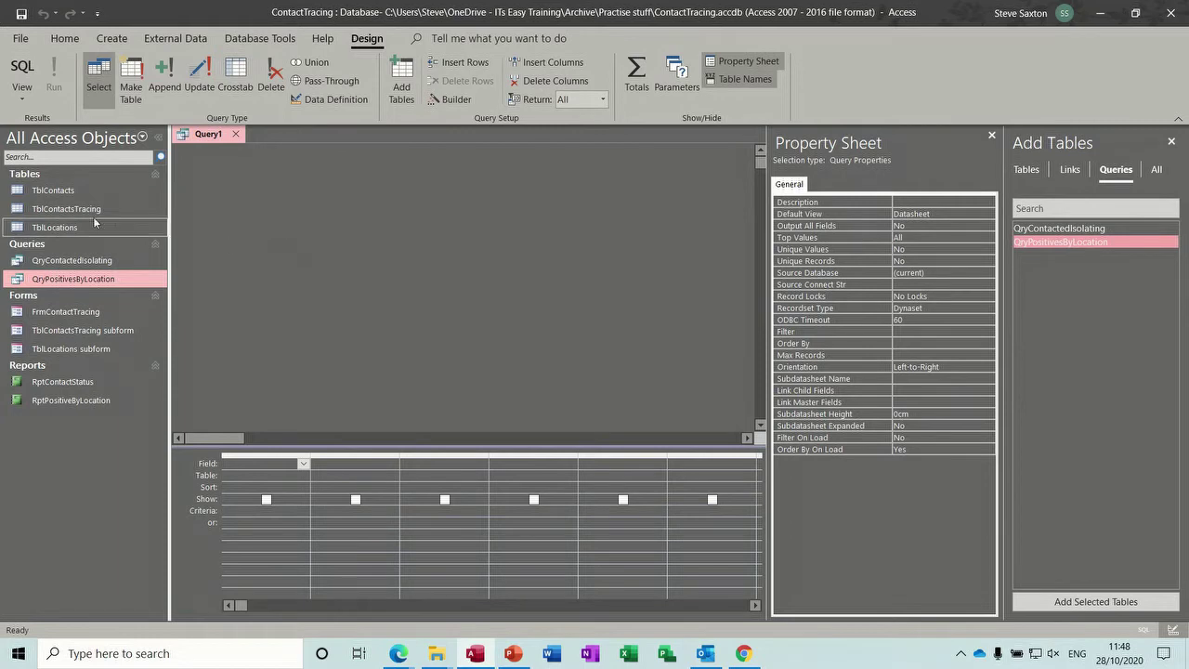
# Add the TblContactsTracing table to the new query and look through its field list
pyautogui.moveTo(89, 213); pyautogui.dragTo(358, 242)
pyautogui.click(450, 330)
pyautogui.click(449, 330)
pyautogui.click(449, 330)
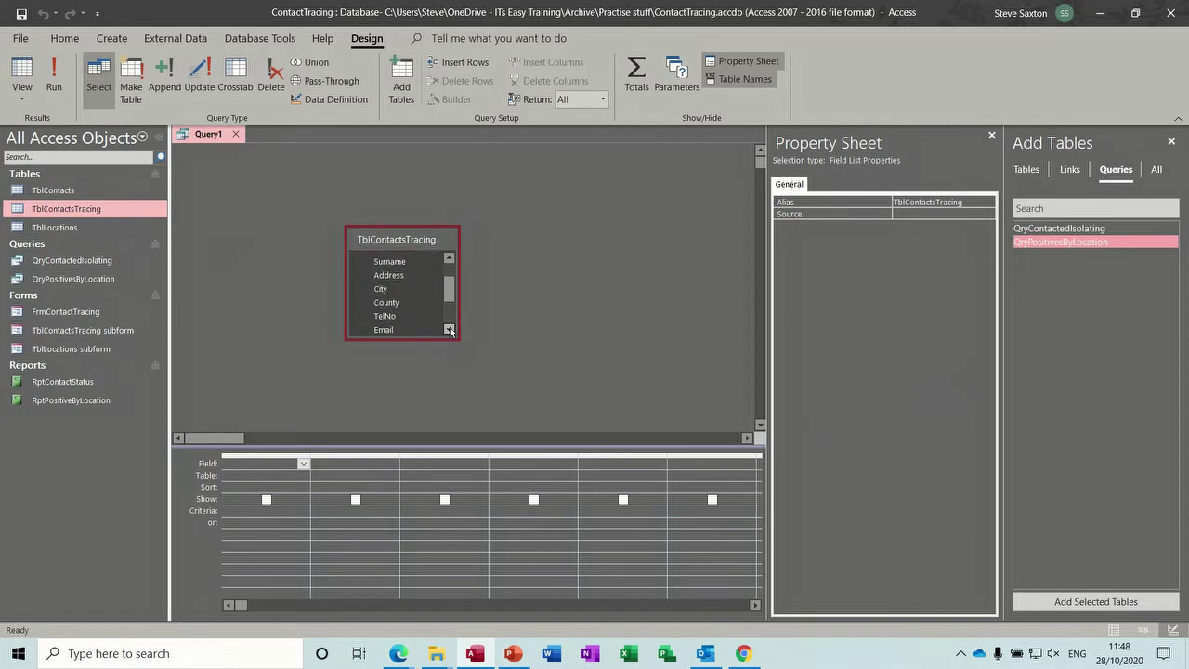
pyautogui.moveTo(449, 290); pyautogui.dragTo(441, 330)
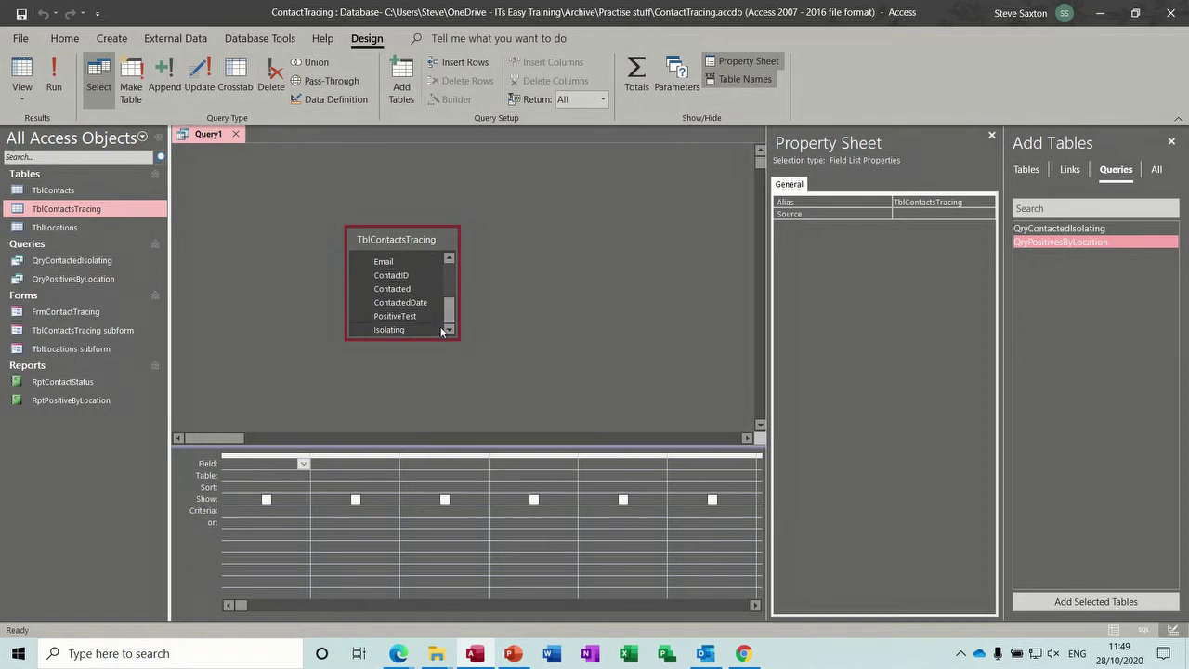
# Check the results and design of QryPositivesByLocation for its source table and fields, and close it
pyautogui.doubleClick(75, 279)
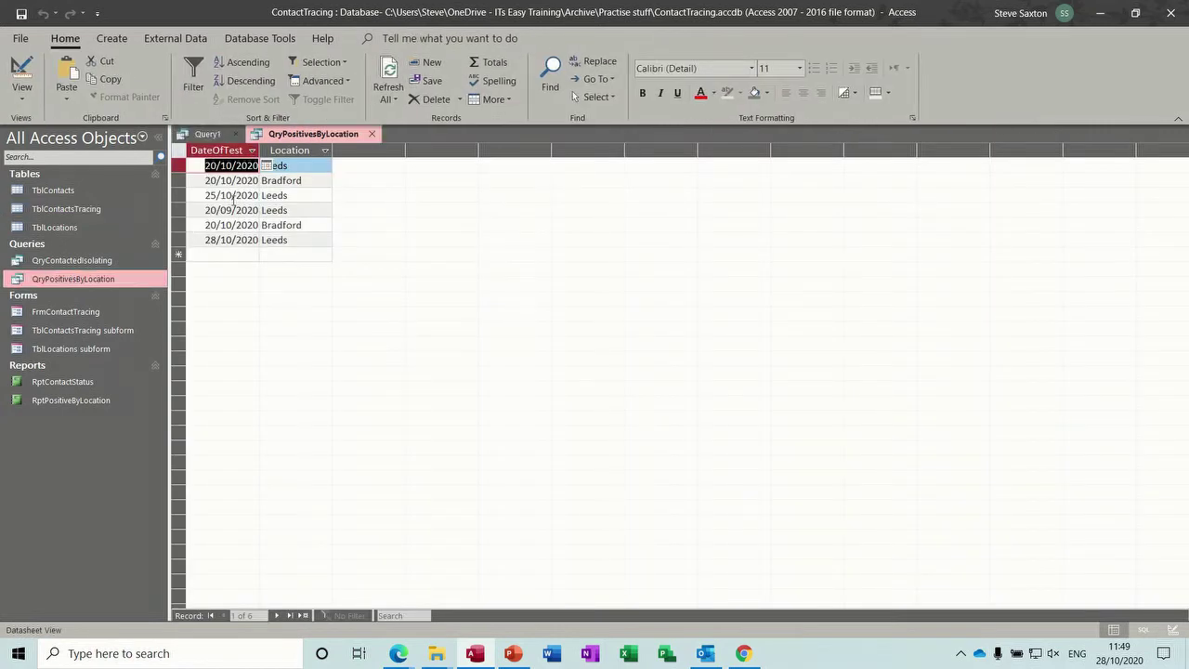
pyautogui.click(21, 74)
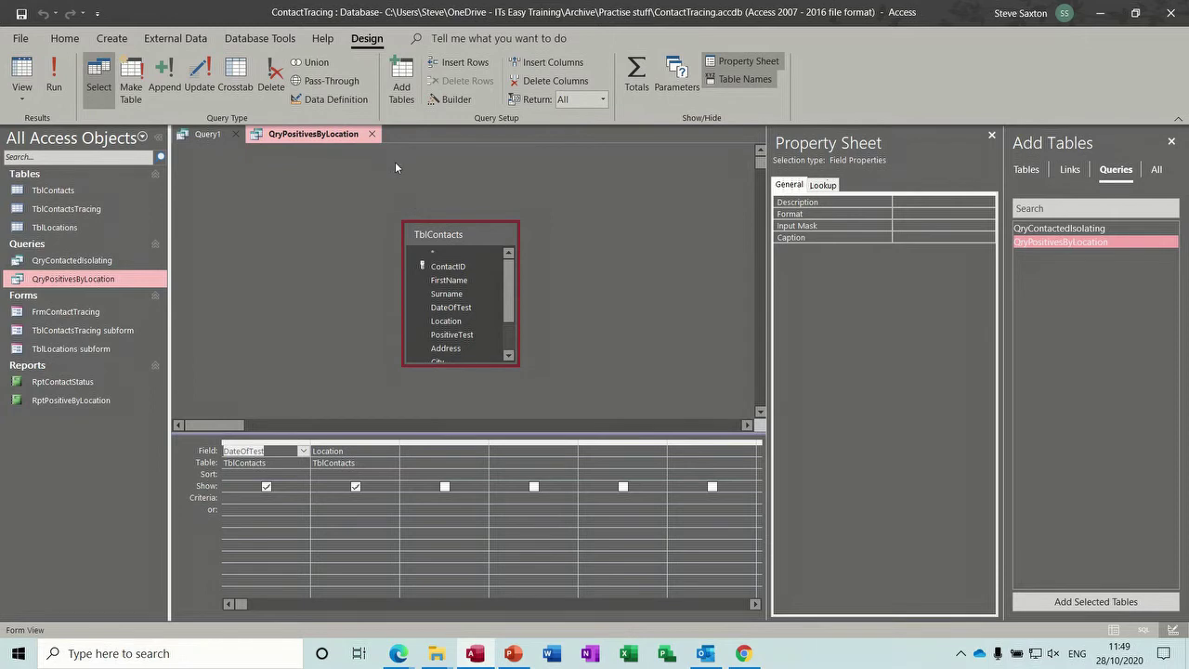
pyautogui.click(372, 134)
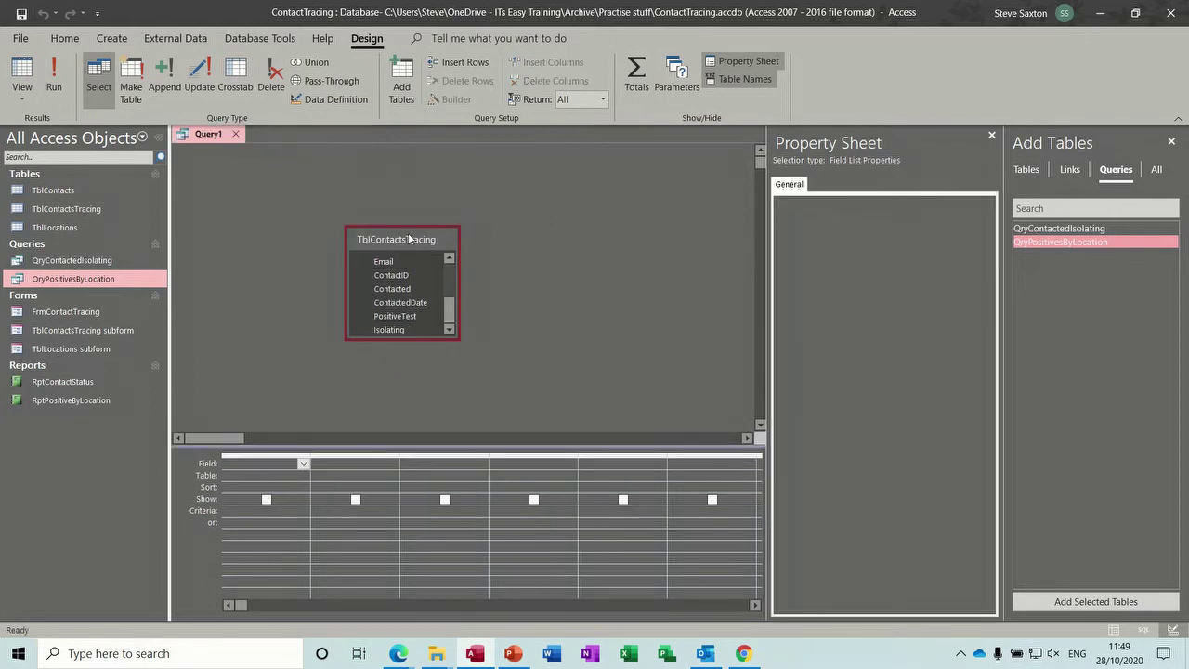
# Replace the TblContactsTracing table in the new query with TblContacts
pyautogui.press('Delete')
pyautogui.moveTo(55, 190); pyautogui.dragTo(383, 220)
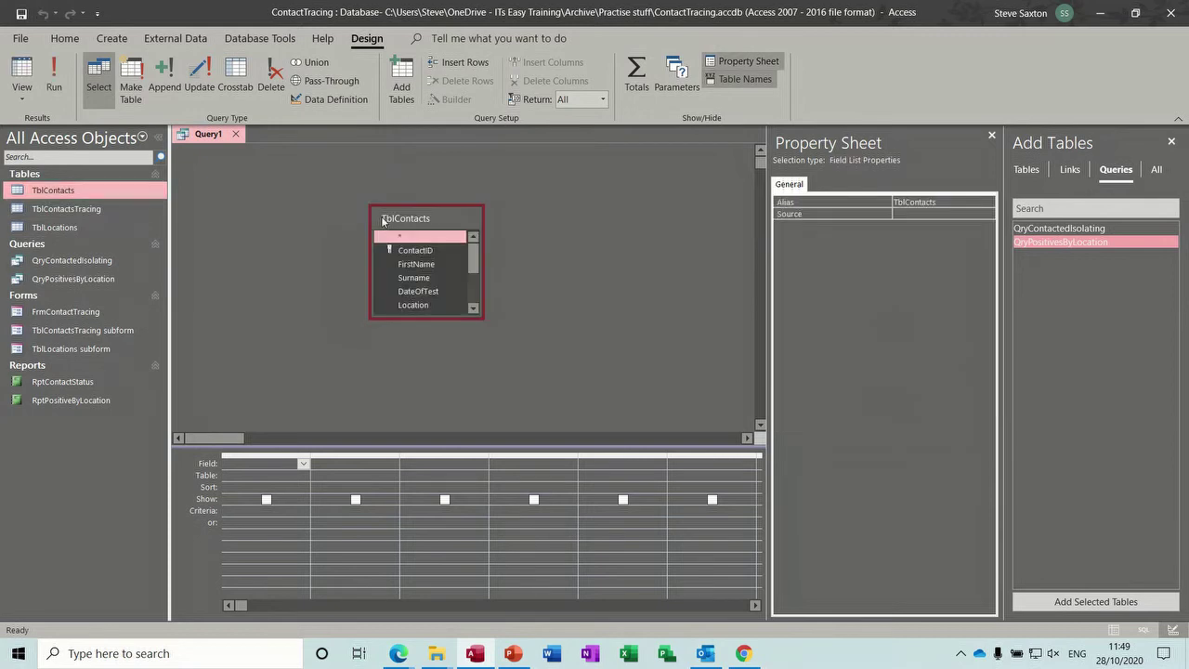
# Add the Location and DateOfTest fields from TblContacts to the query and run it
pyautogui.doubleClick(424, 305)
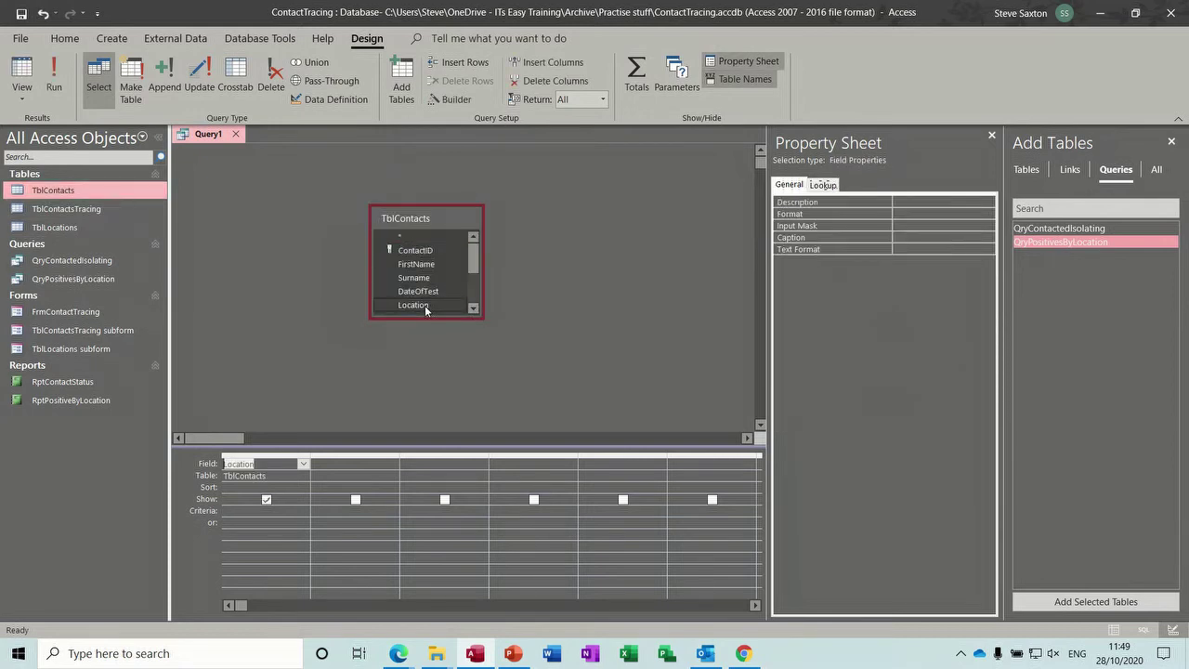
pyautogui.doubleClick(418, 290)
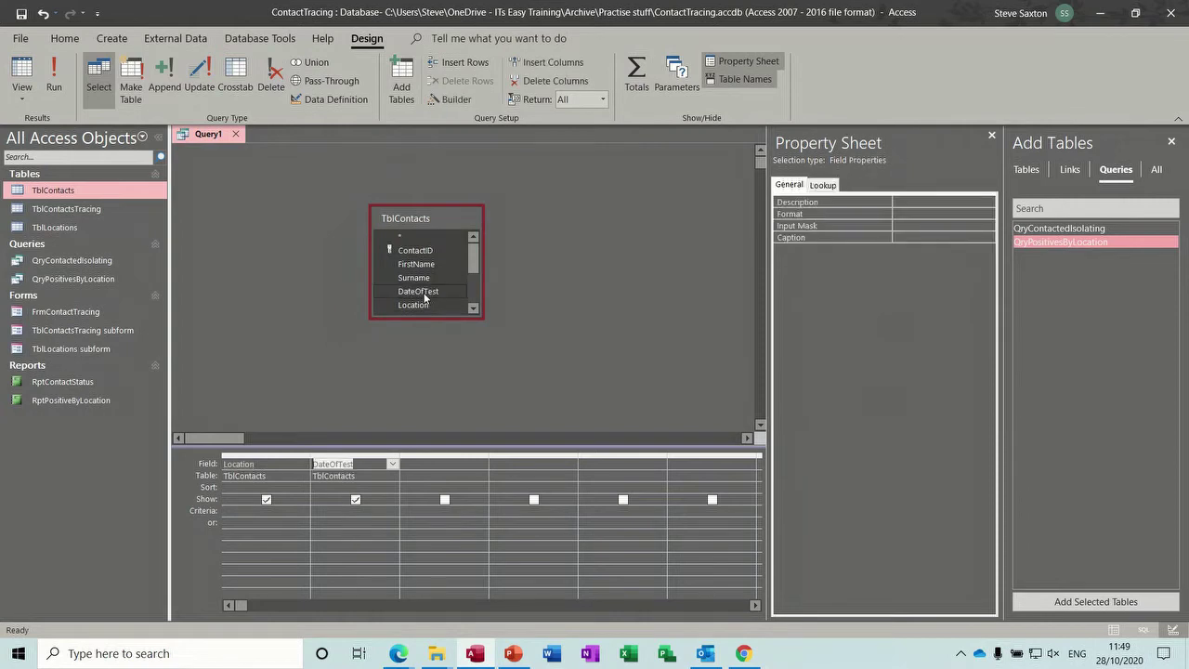
pyautogui.click(54, 79)
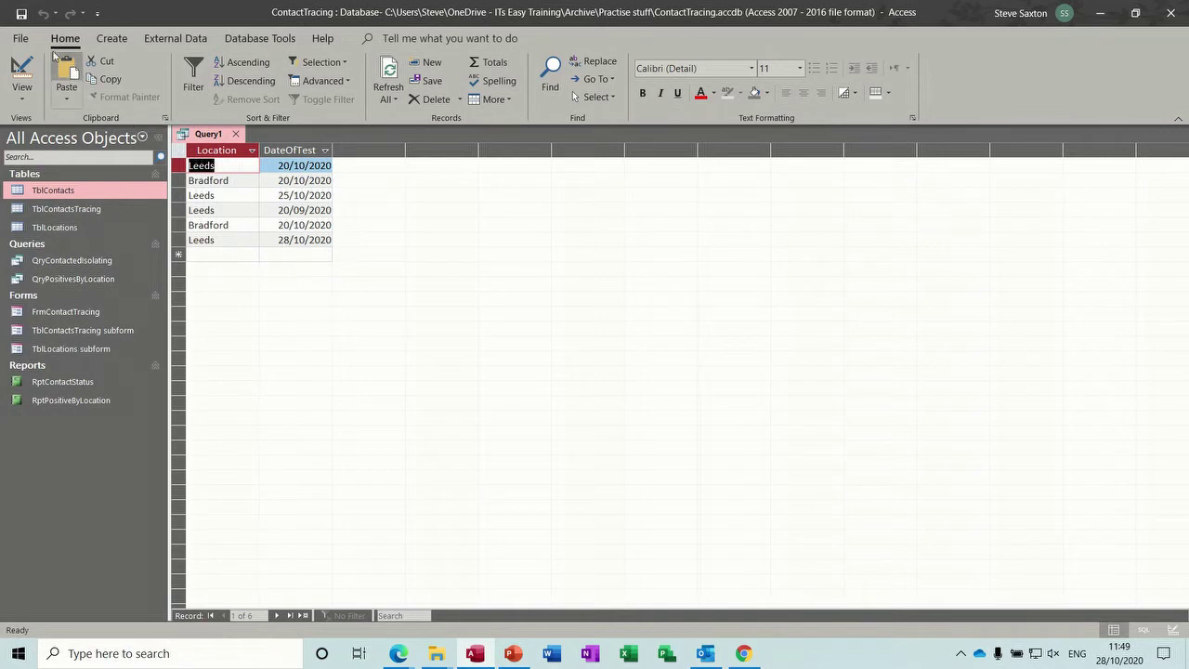
# Save the new query as QryPositivesByLocationDate and close it
pyautogui.click(21, 13)
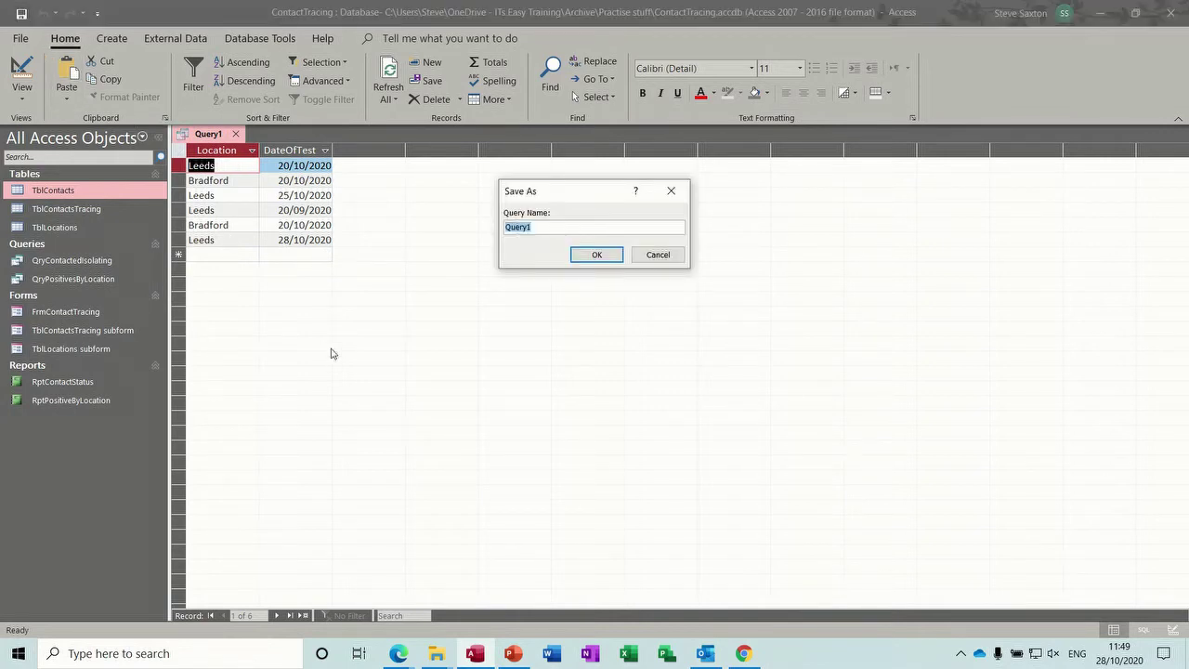
pyautogui.write('Q')
pyautogui.write('ate')
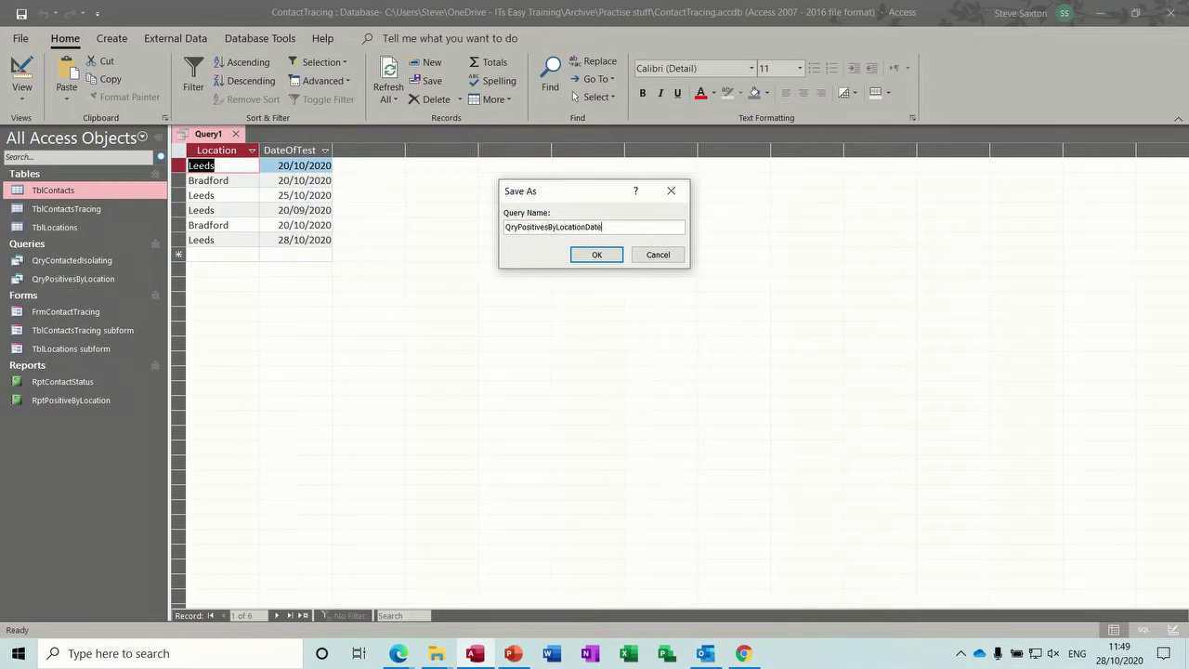
pyautogui.click(596, 256)
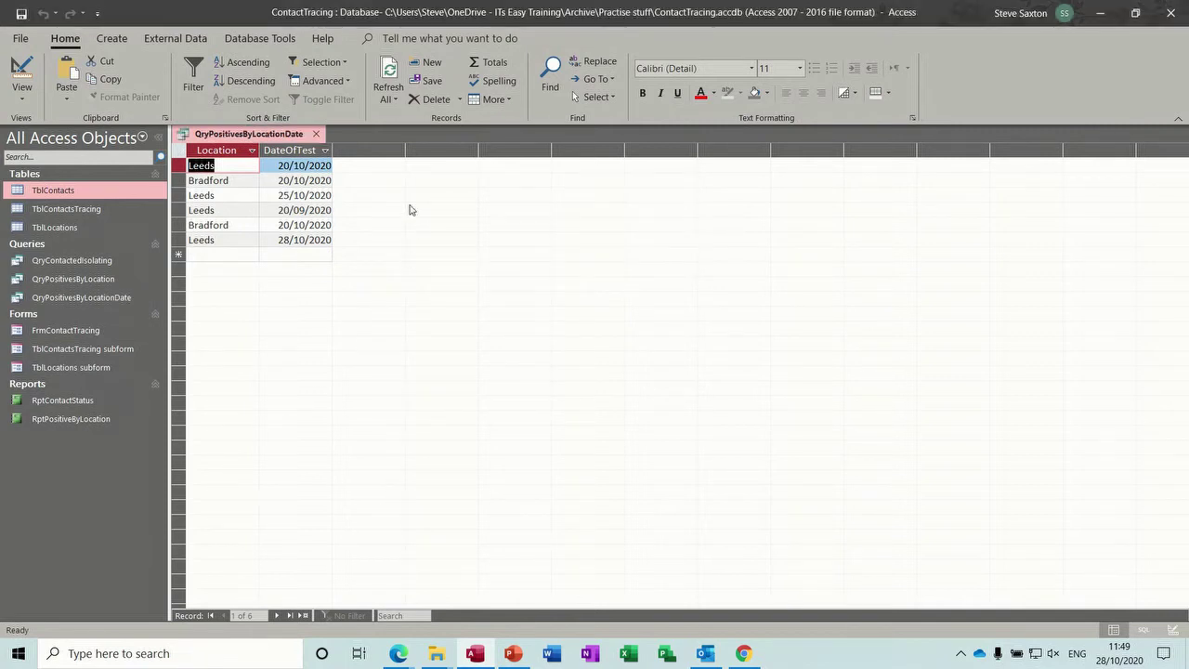
pyautogui.click(317, 134)
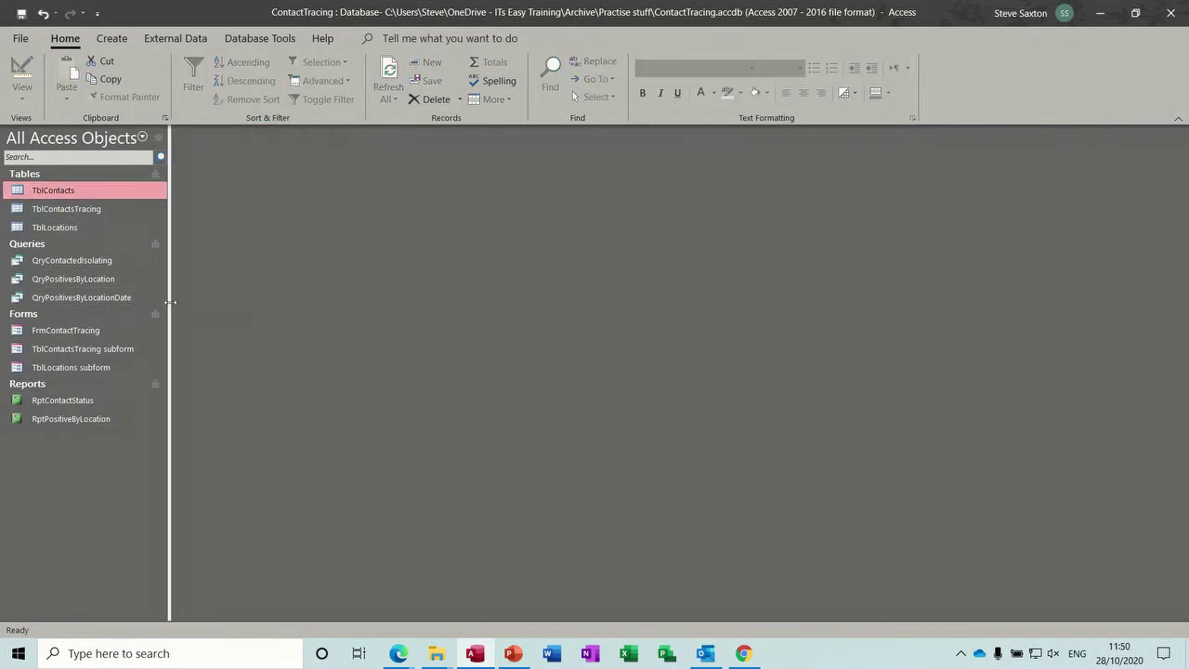
# Create a report in Design View and draw a clustered column chart about 18.5 cm wide and 6.5 cm high in its Detail section
pyautogui.click(107, 298)
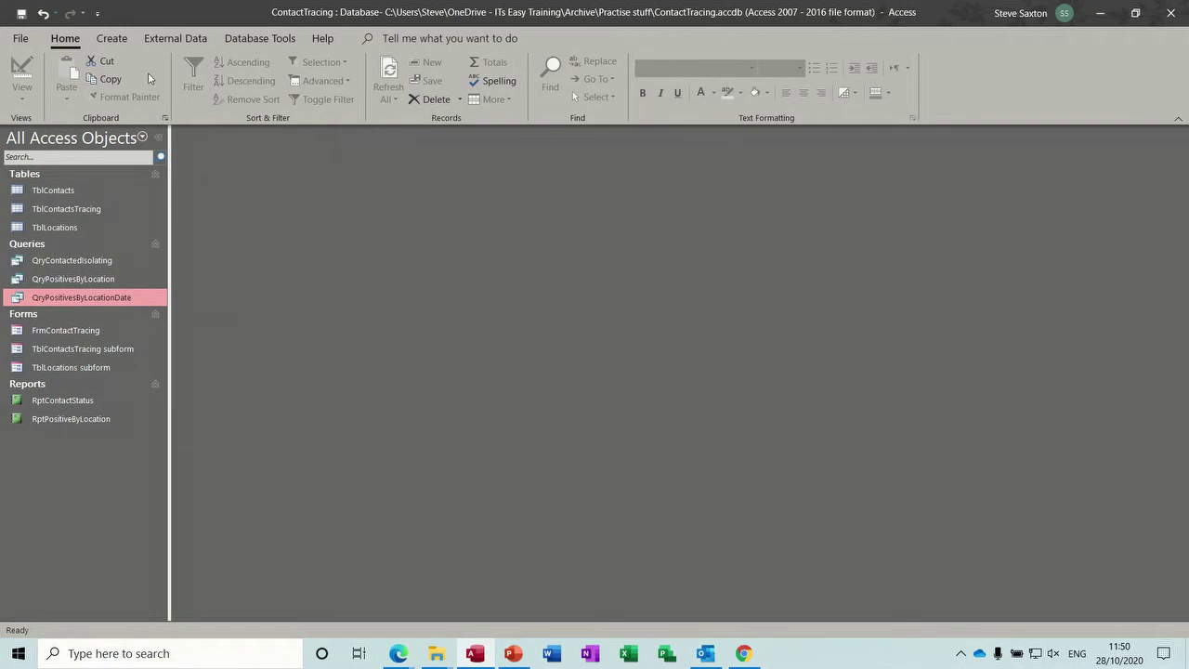
pyautogui.click(111, 38)
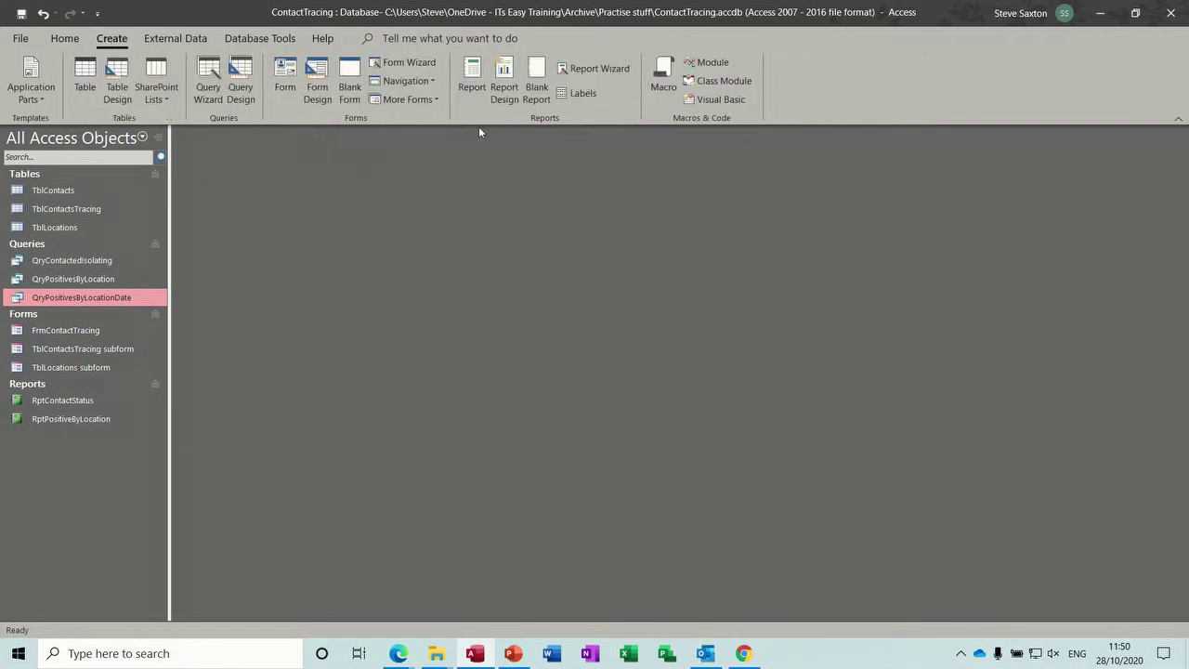
pyautogui.click(504, 87)
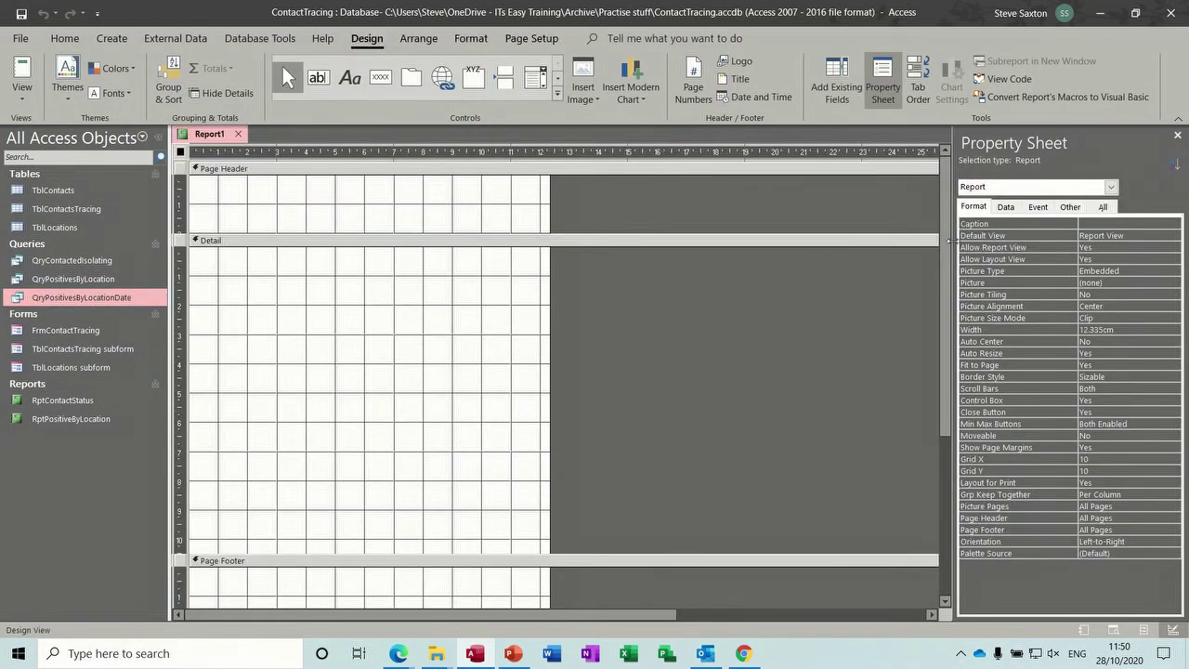
pyautogui.click(631, 80)
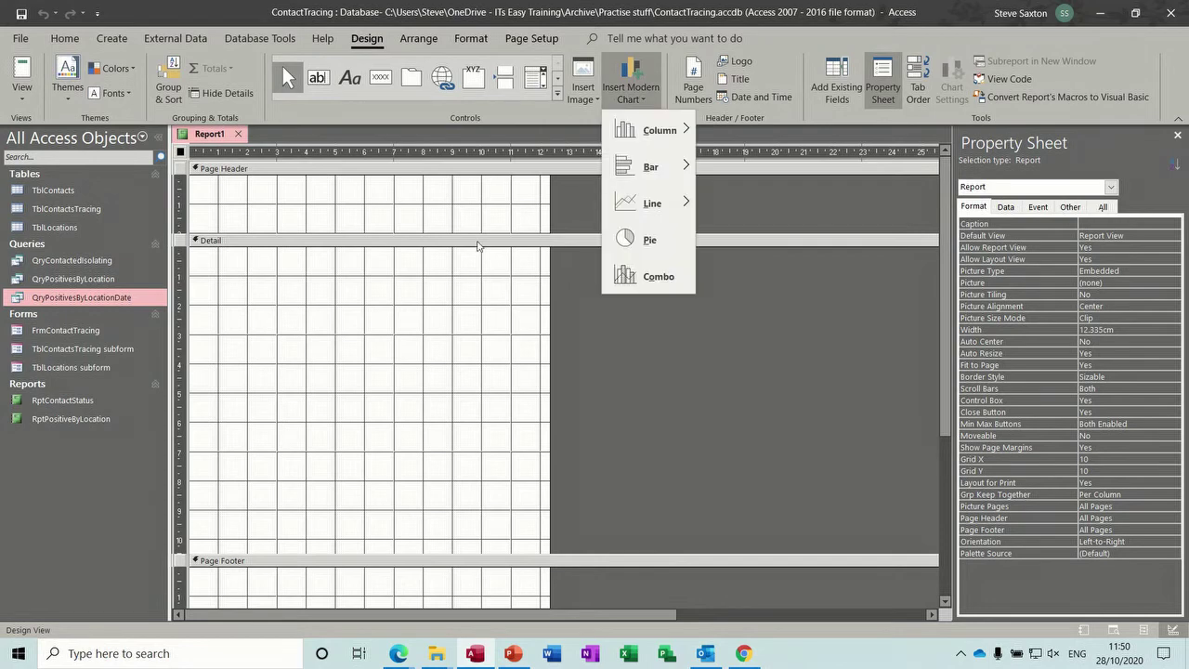
pyautogui.moveTo(656, 132)
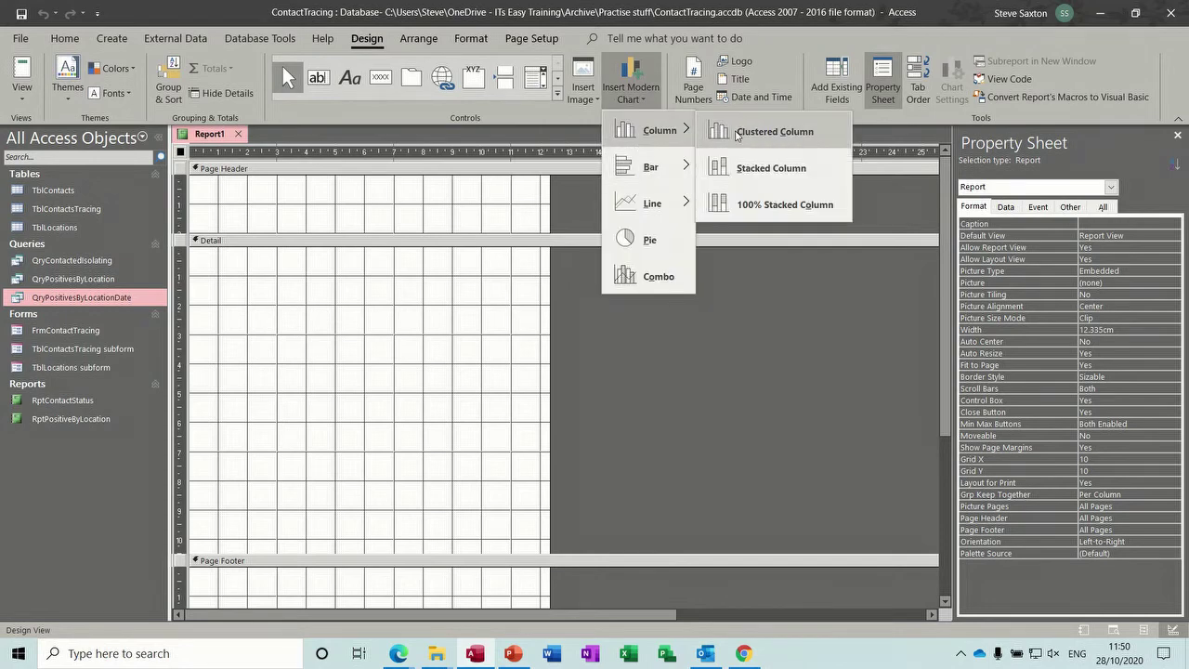
pyautogui.click(734, 130)
pyautogui.moveTo(230, 294); pyautogui.dragTo(776, 482)
# Use the QryPositivesByLocationDate query as the chart's data source
pyautogui.click(1001, 224)
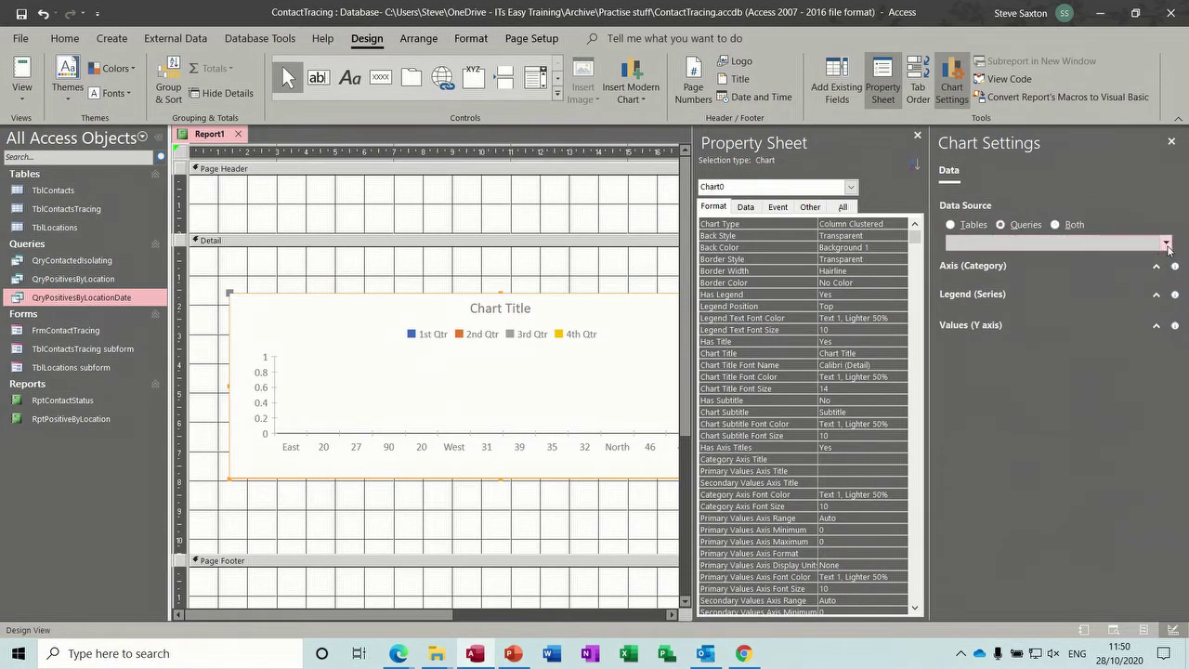
pyautogui.click(1162, 245)
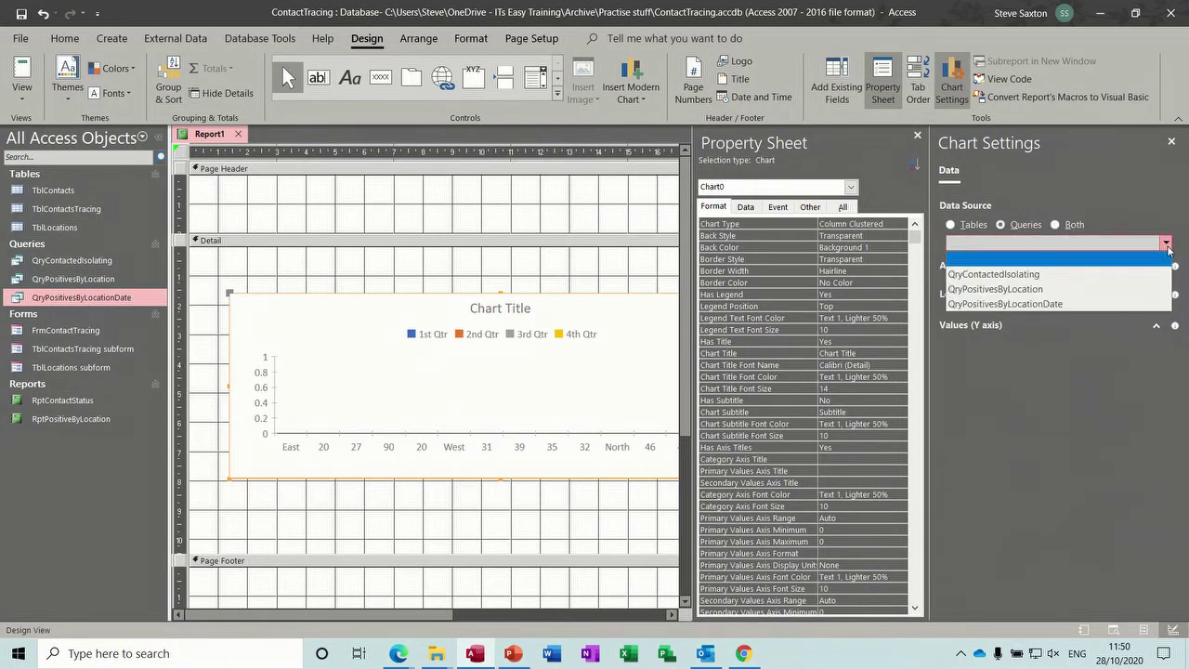
pyautogui.click(1048, 304)
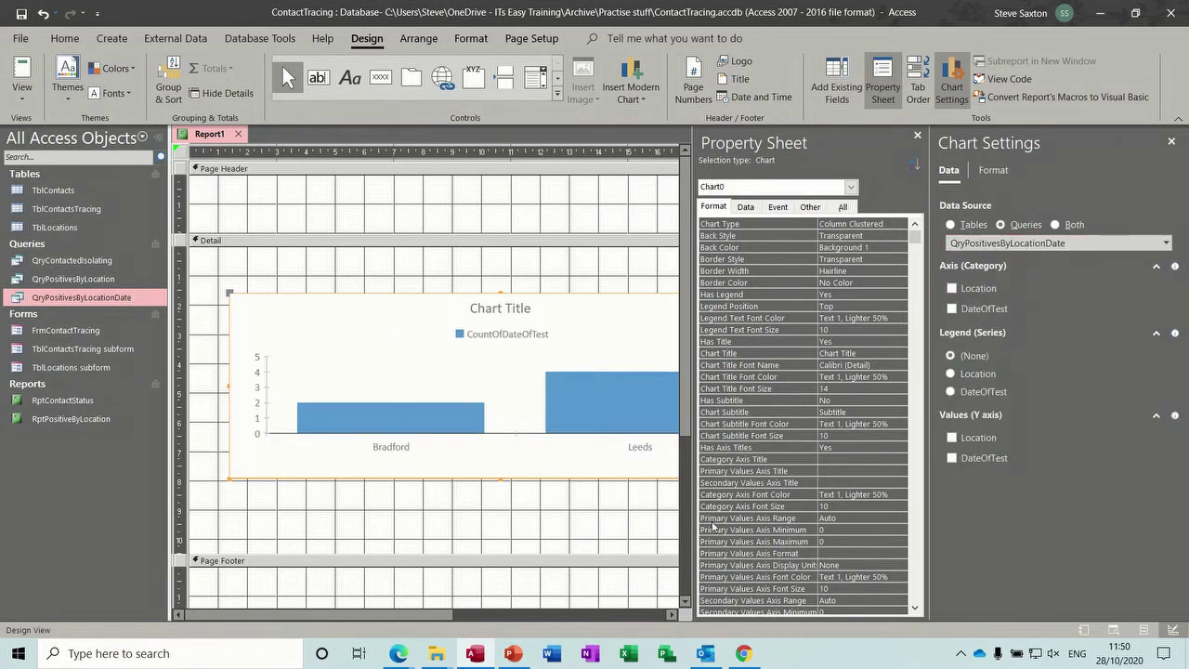
pyautogui.moveTo(427, 614)
pyautogui.mouseDown()
pyautogui.moveTo(553, 626)
pyautogui.moveTo(445, 619)
pyautogui.mouseUp()
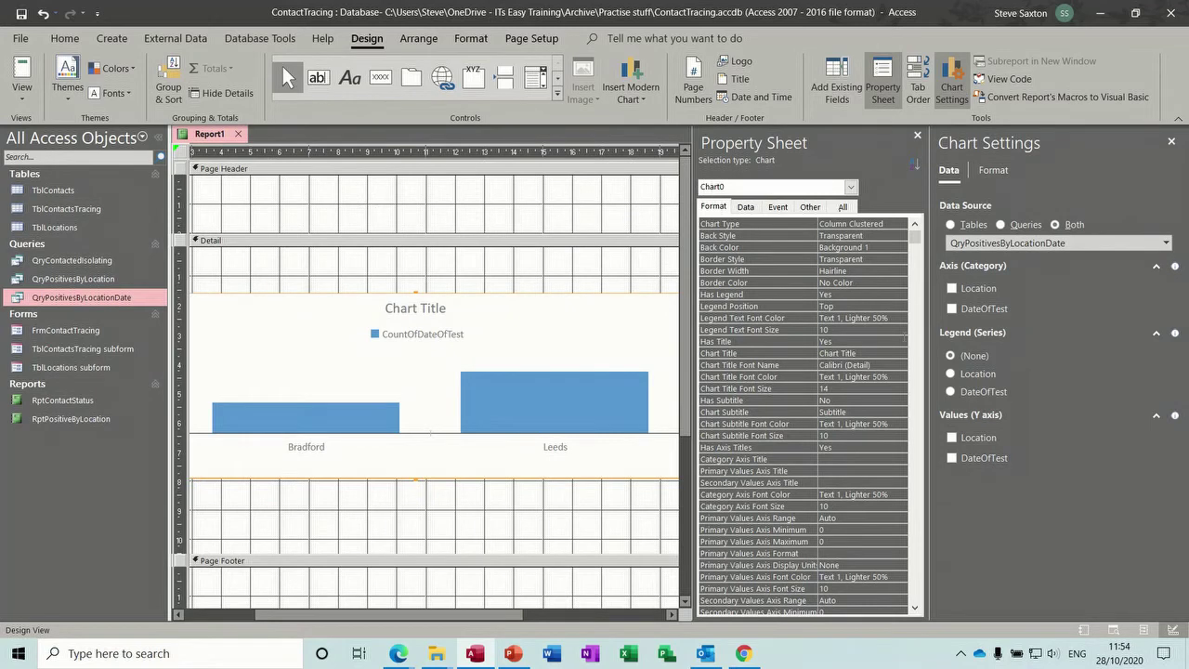
# Put Location and DateOfTest by month on the chart's category axis and plot the count of Location as its values
pyautogui.click(952, 291)
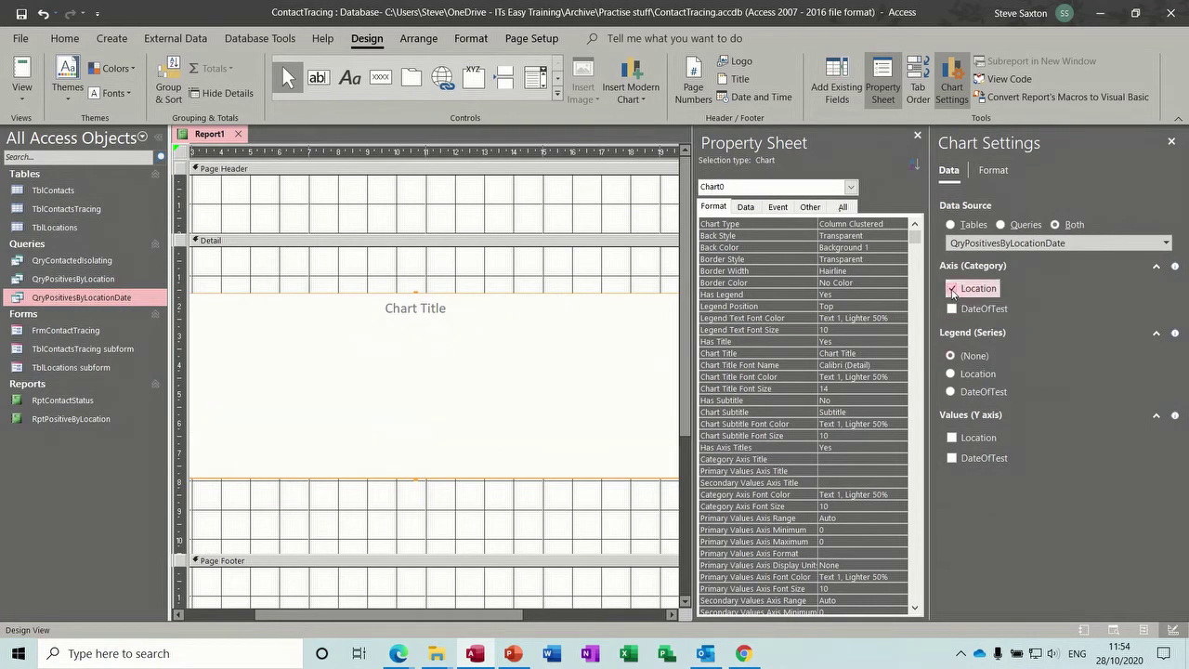
pyautogui.click(952, 309)
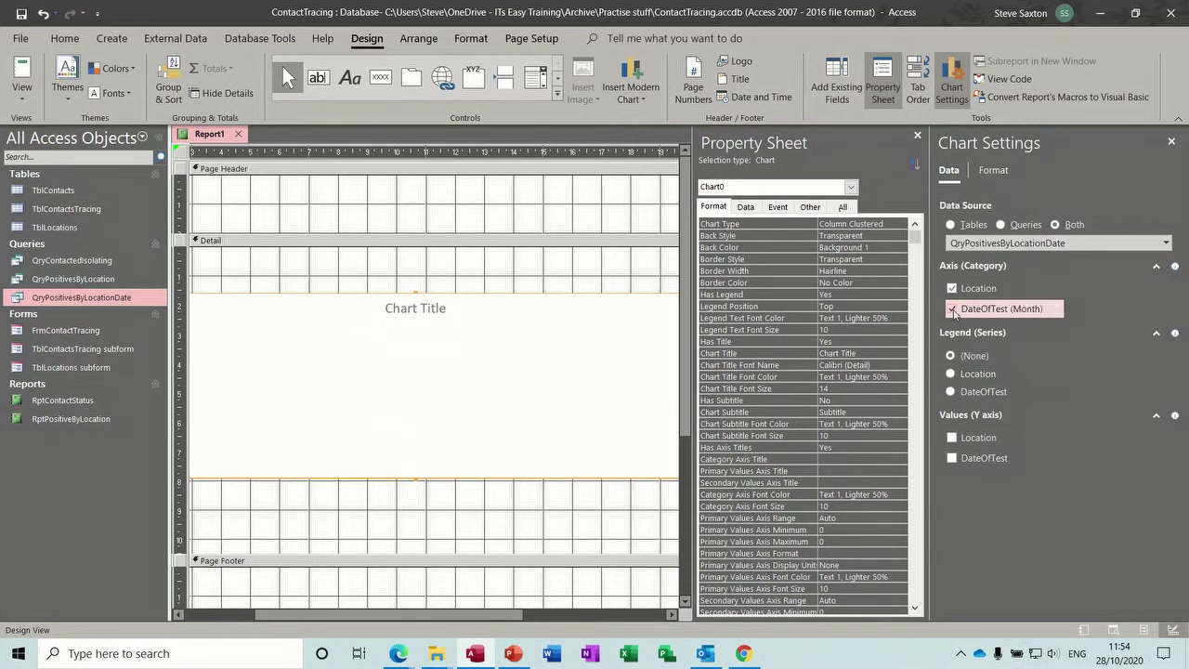
pyautogui.click(952, 438)
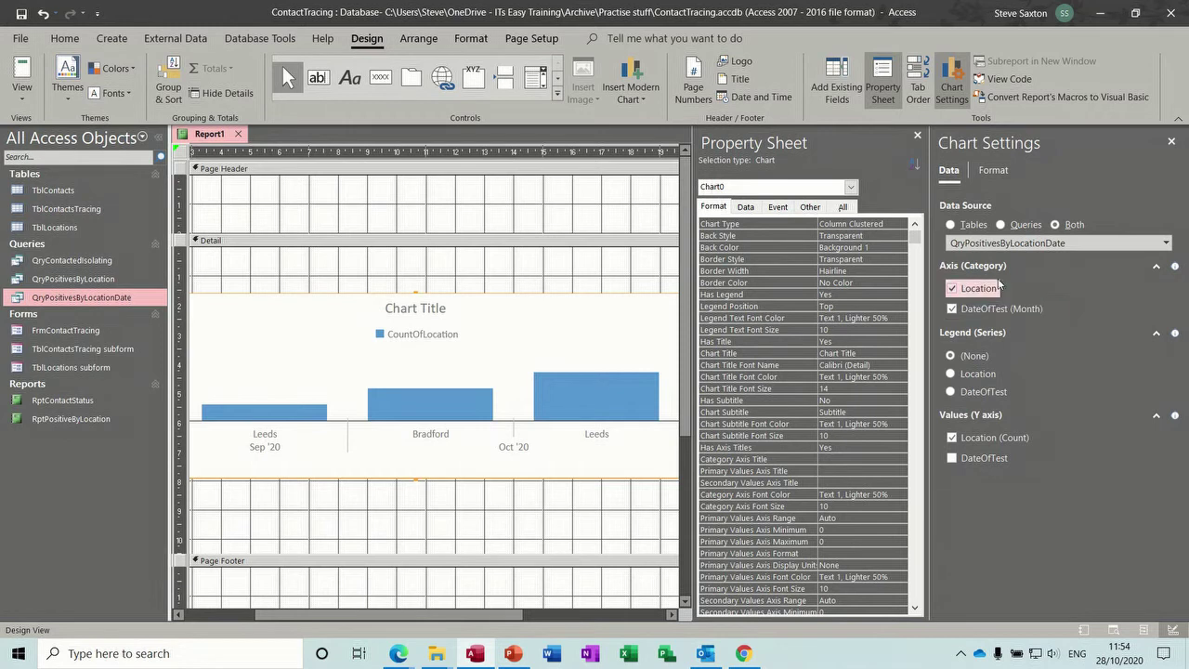
# Display data labels on the chart's CountOfLocation series
pyautogui.click(993, 171)
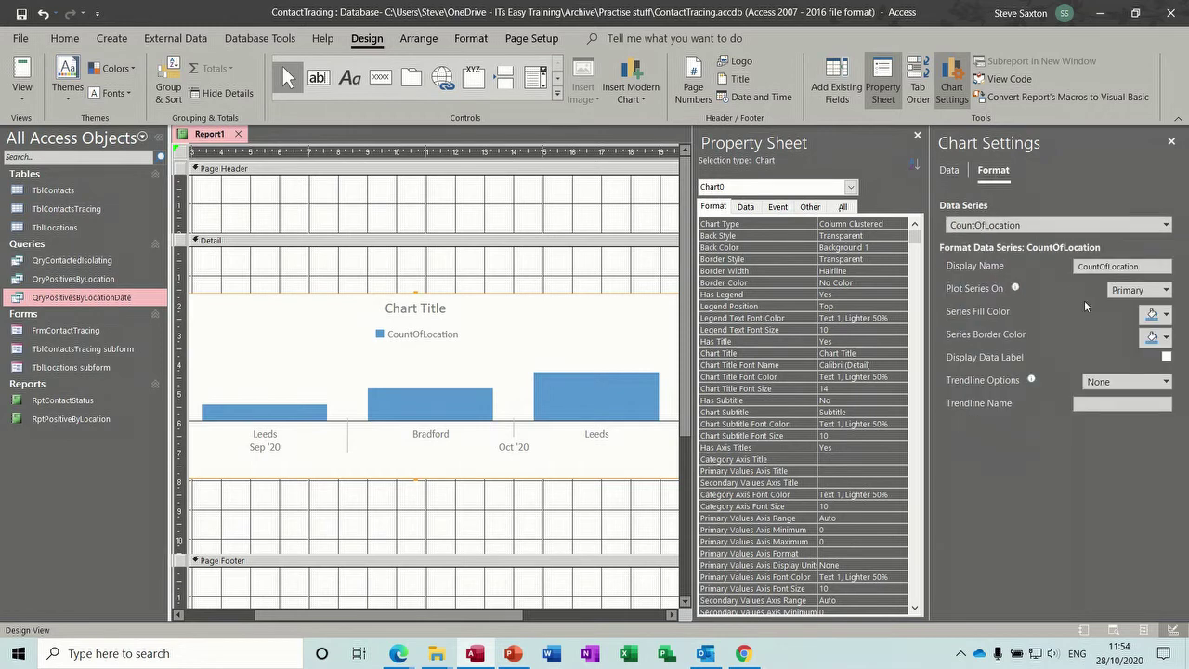
pyautogui.click(1167, 358)
pyautogui.click(883, 86)
pyautogui.click(885, 86)
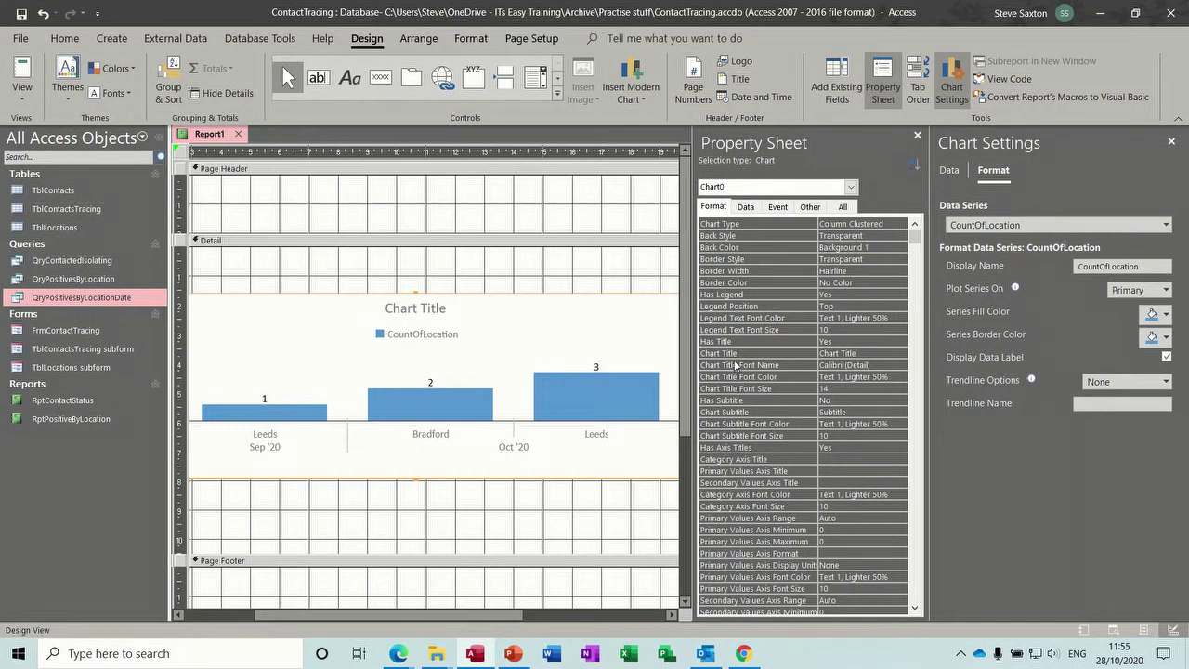
# Set the chart title to "Contacted Status" and preview the report in Report View before returning to its design
pyautogui.click(822, 353)
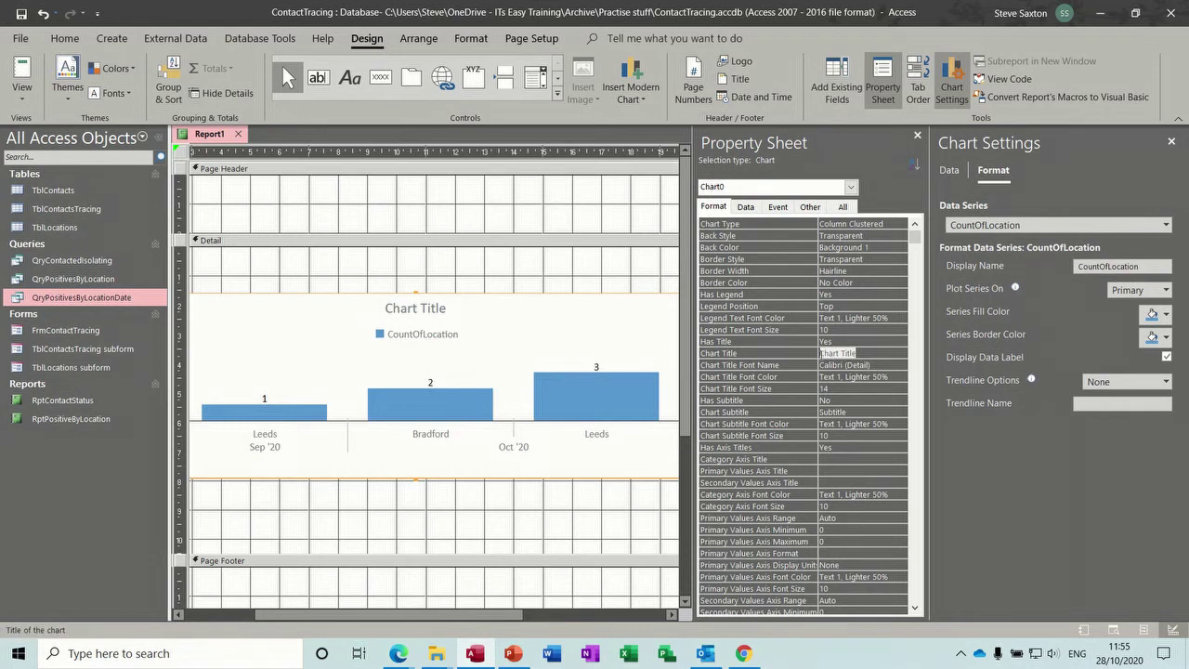
pyautogui.press('Delete')
pyautogui.click(849, 377)
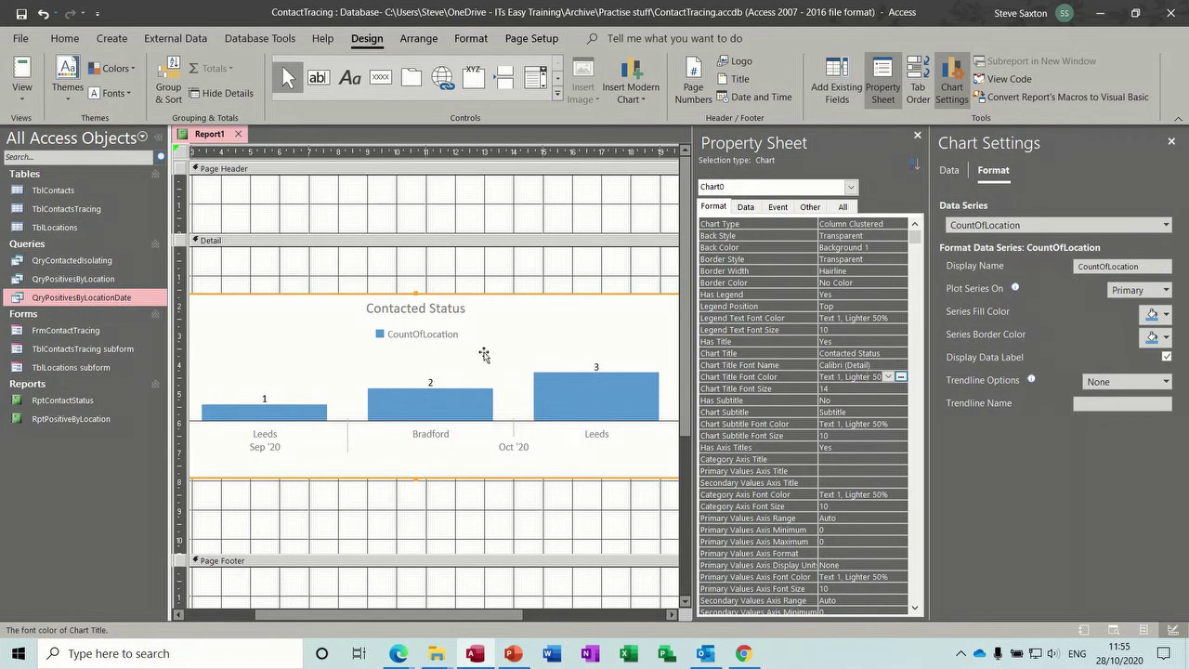
pyautogui.click(21, 74)
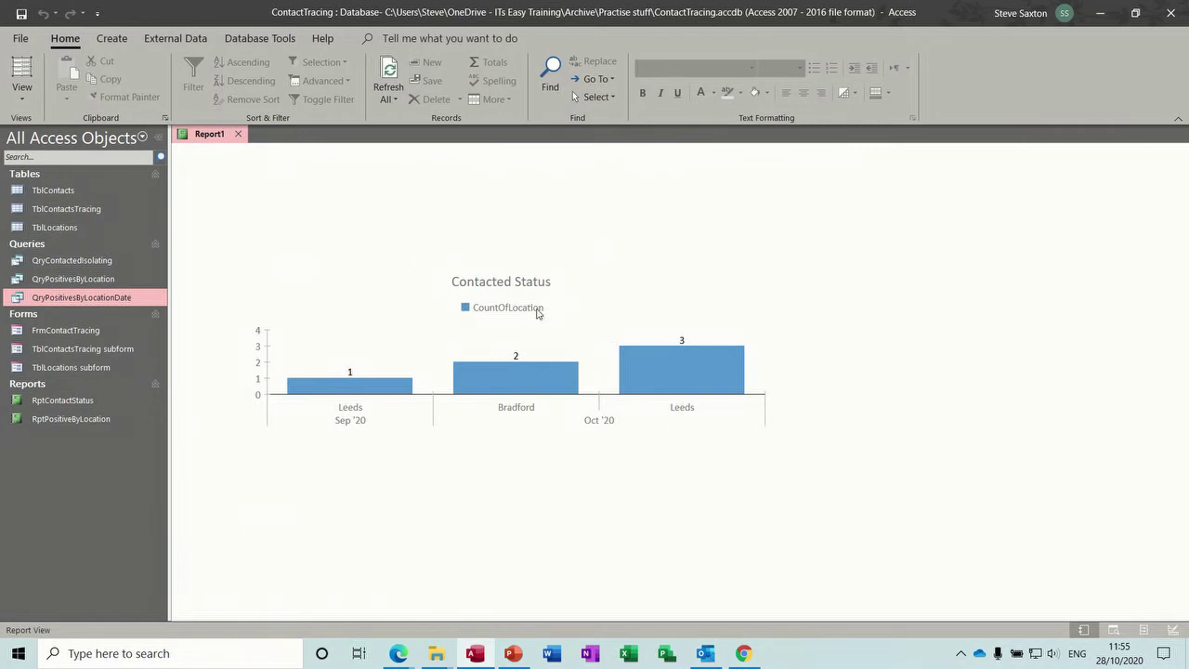
pyautogui.click(21, 90)
pyautogui.click(59, 242)
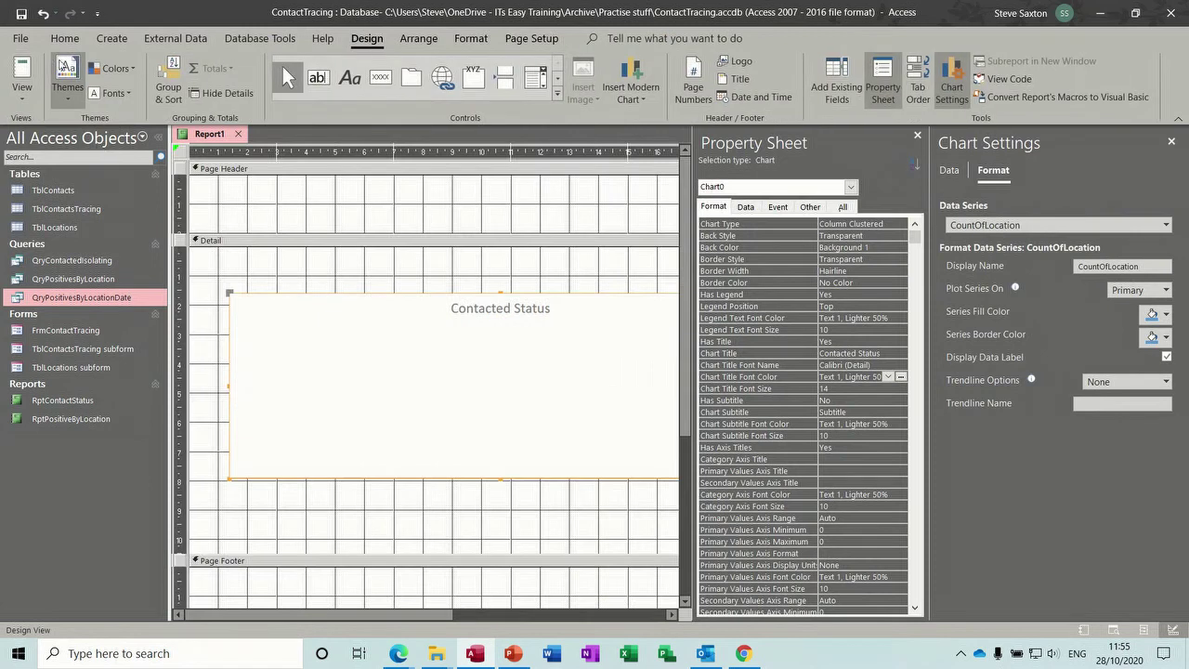
# Save the report as RptContactedStatusbyLocation and close it
pyautogui.click(20, 13)
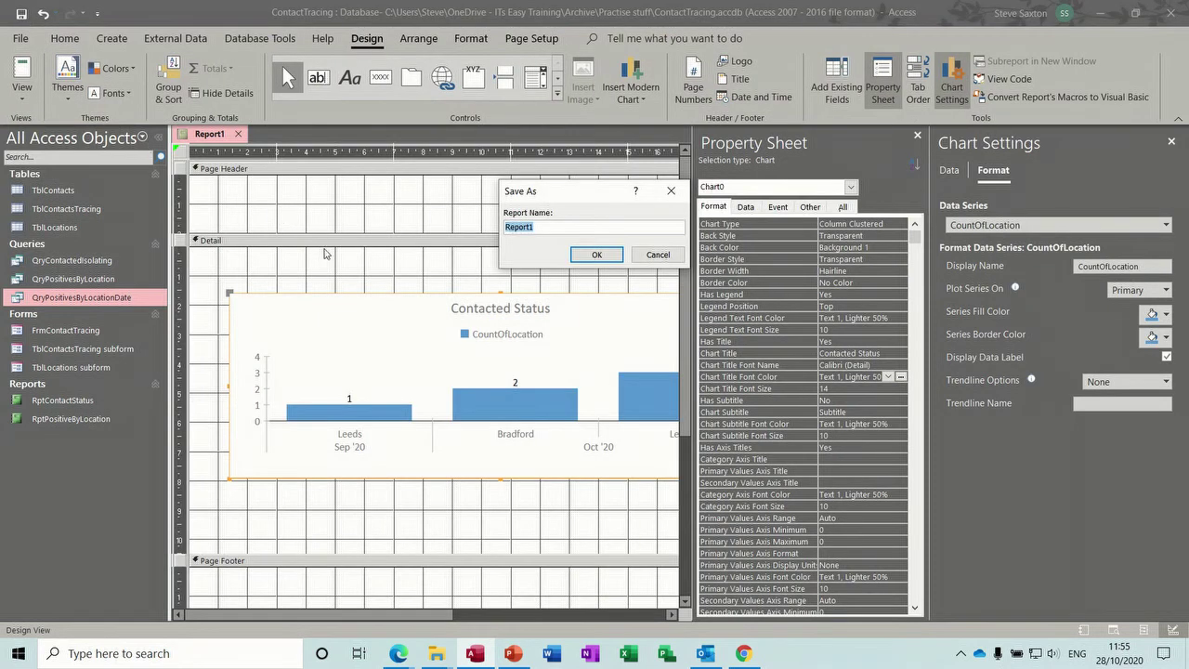
pyautogui.write('RptContactedStatus')
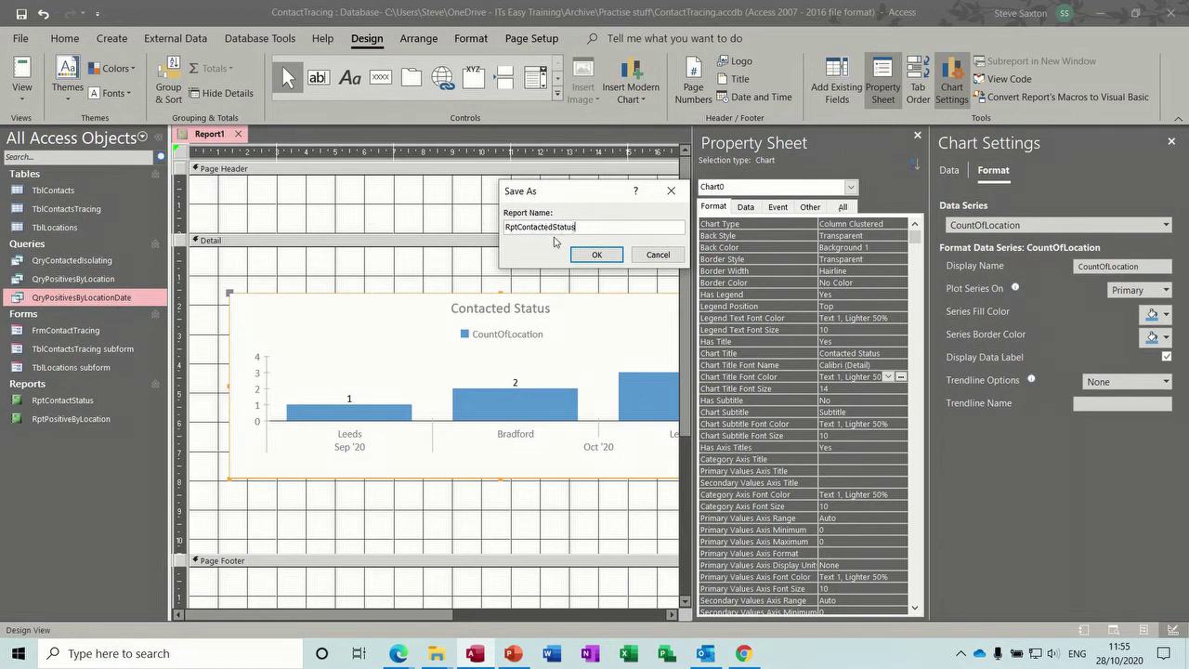
pyautogui.write('byLocation')
pyautogui.click(597, 254)
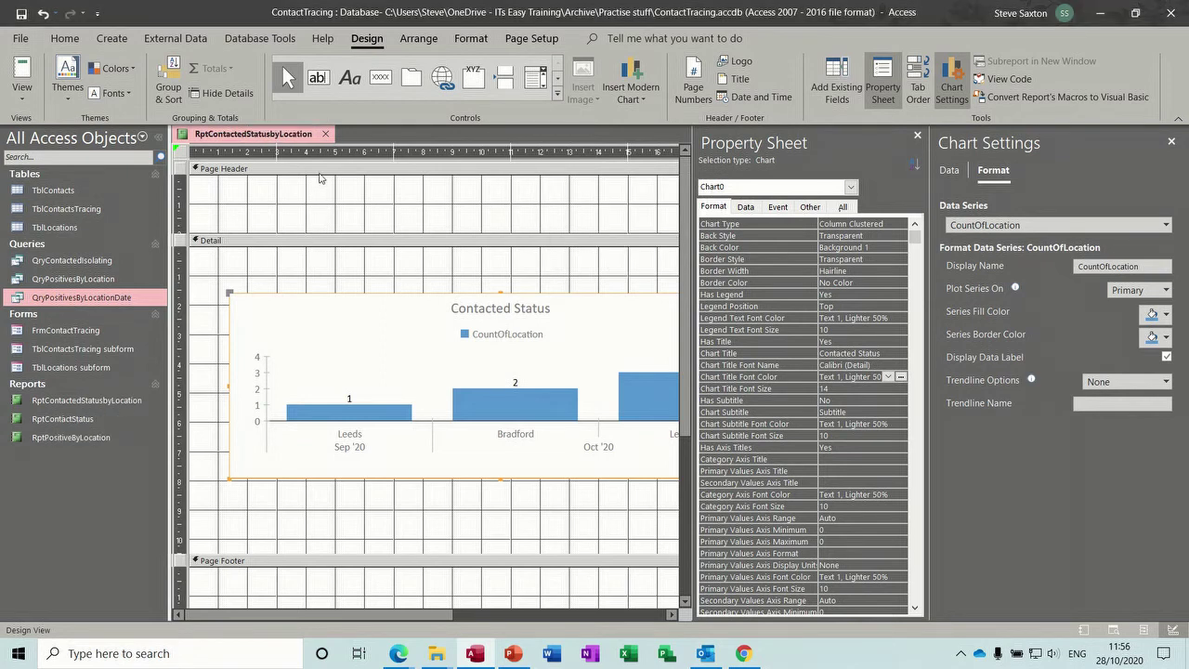
pyautogui.click(326, 134)
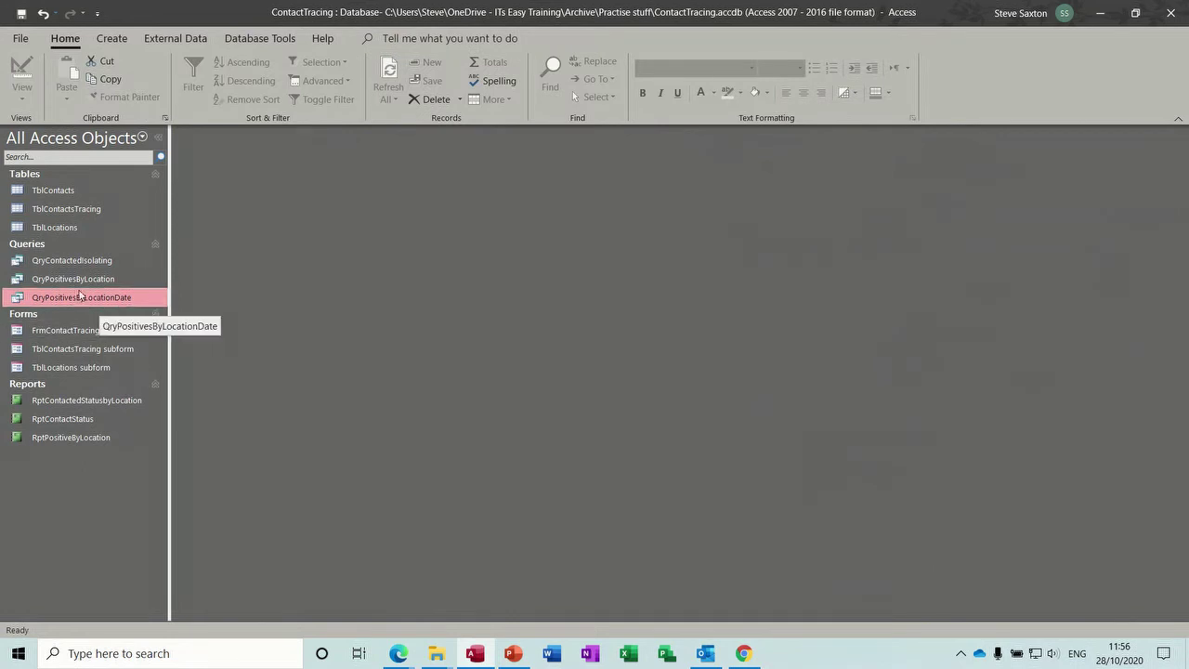
# Open and compare the charts in RptPositiveByLocation, RptContactStatus and RptContactedStatusbyLocation
pyautogui.click(73, 261)
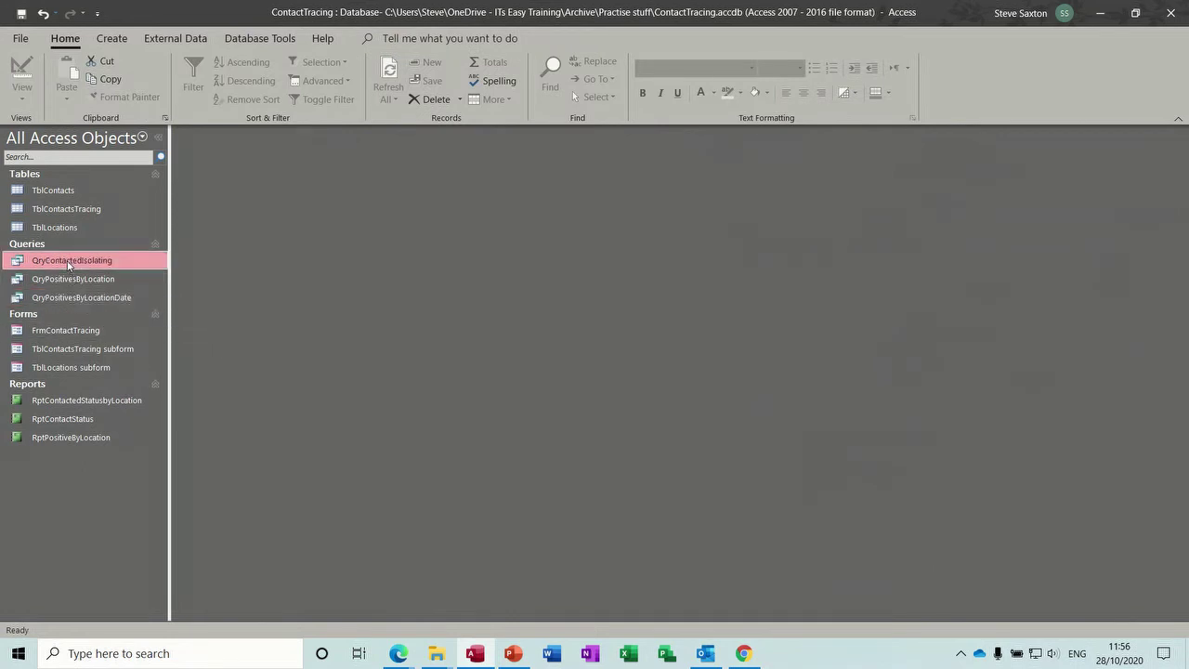
pyautogui.click(66, 440)
pyautogui.doubleClick(66, 438)
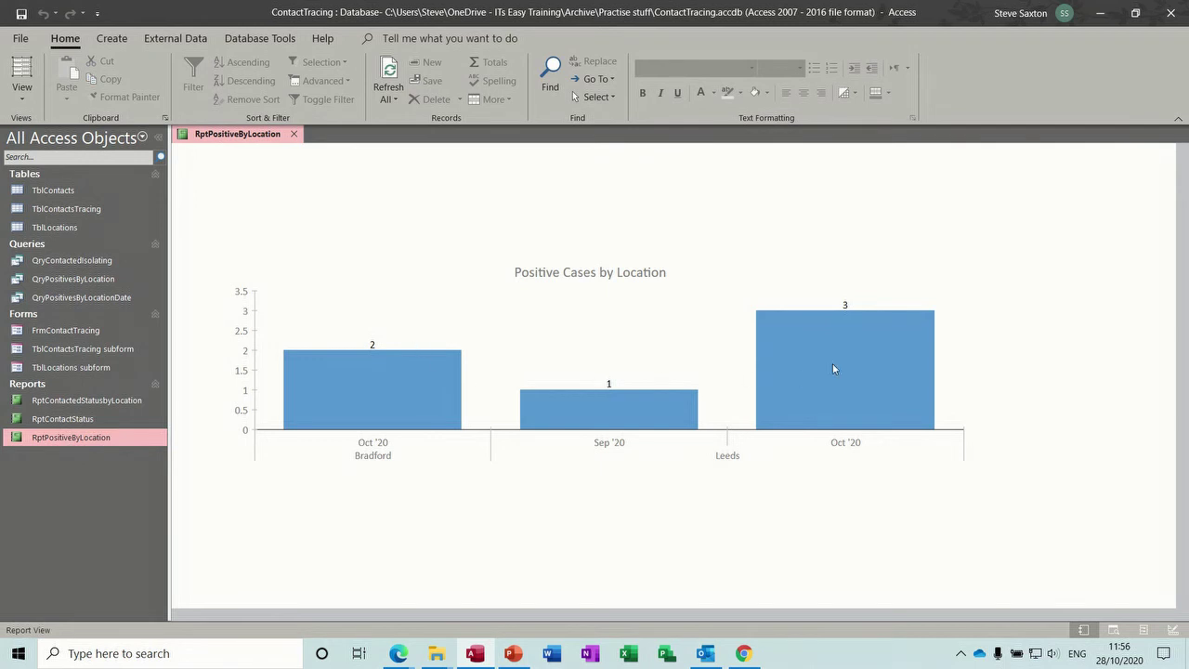
pyautogui.click(84, 420)
pyautogui.doubleClick(83, 420)
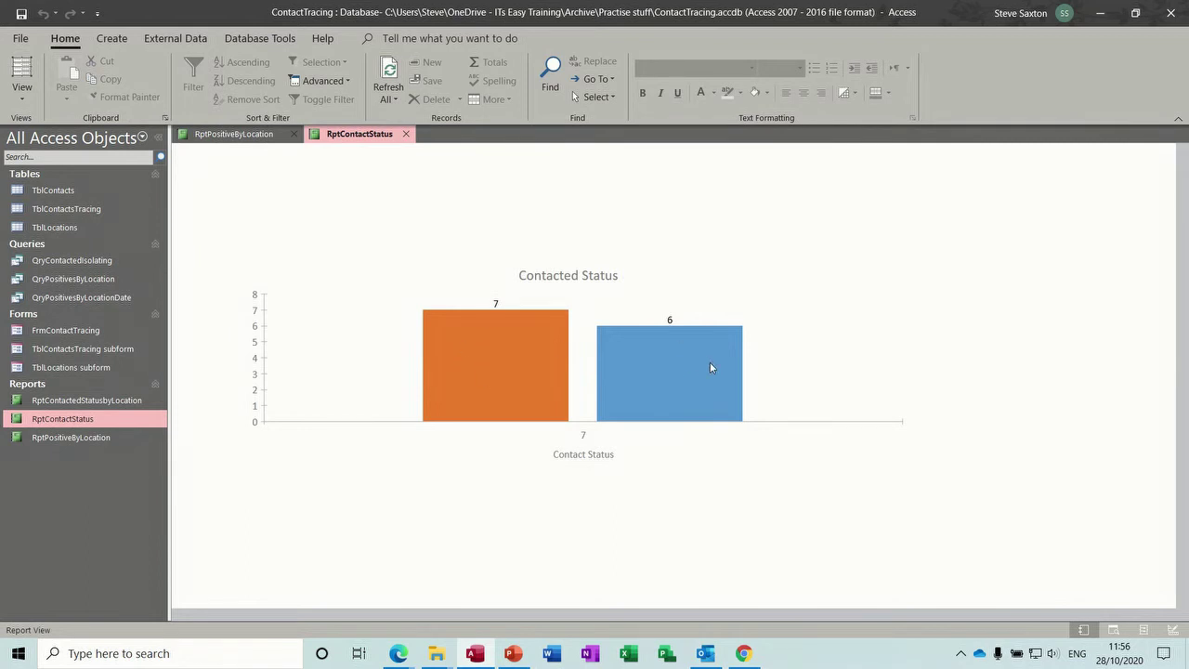
pyautogui.doubleClick(81, 400)
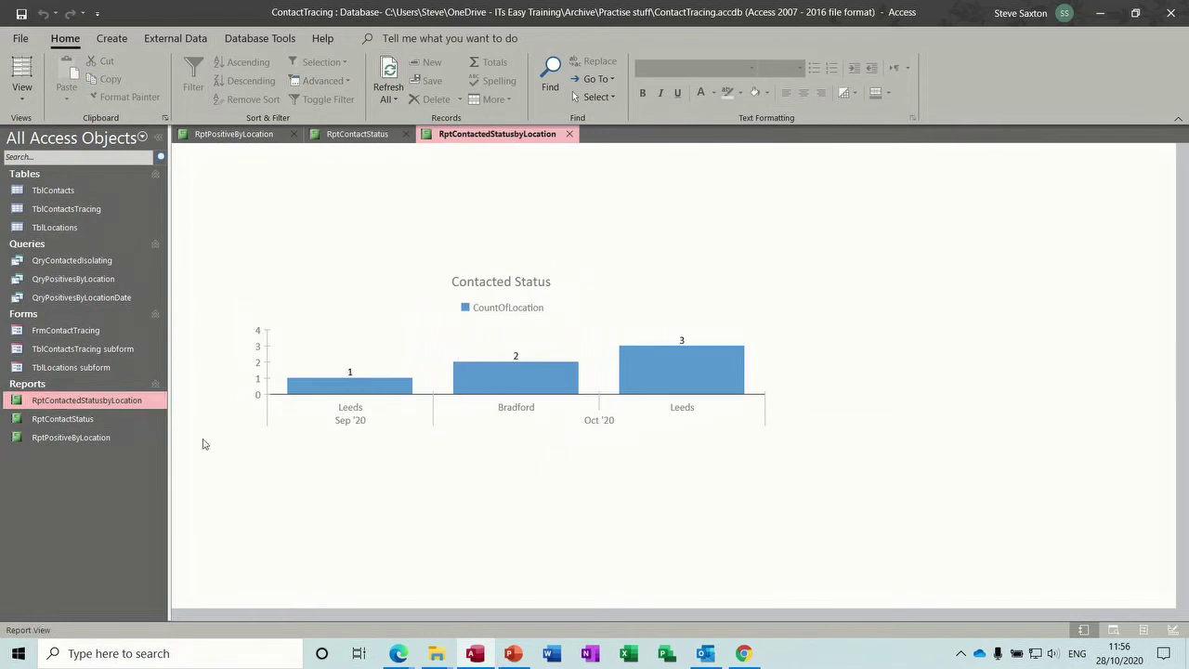
pyautogui.doubleClick(85, 438)
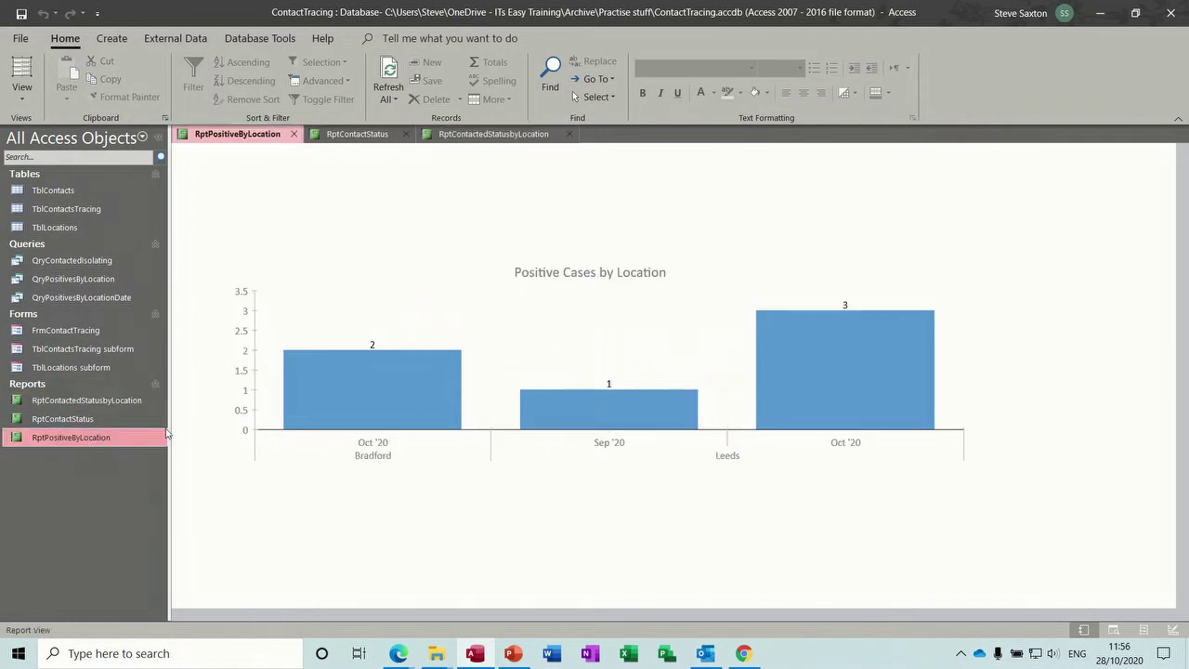
pyautogui.doubleClick(79, 423)
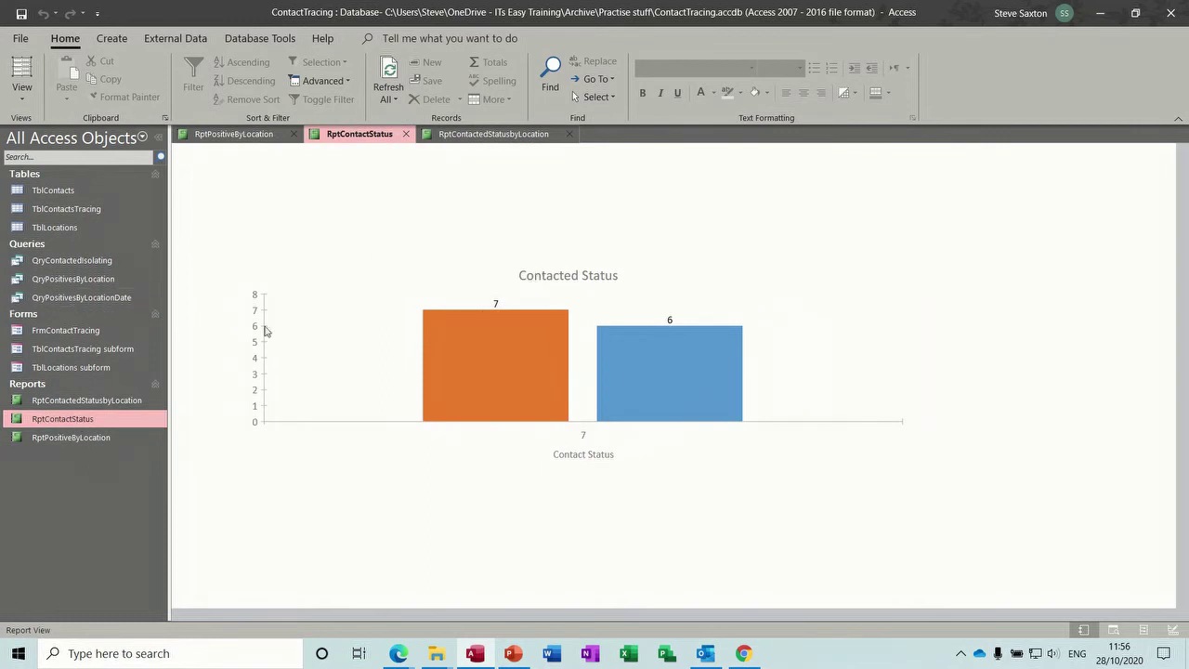
# Check the results of QryContactedIsolating, and close it along with the RptContactedStatusbyLocation and RptContactStatus reports
pyautogui.click(89, 262)
pyautogui.doubleClick(89, 265)
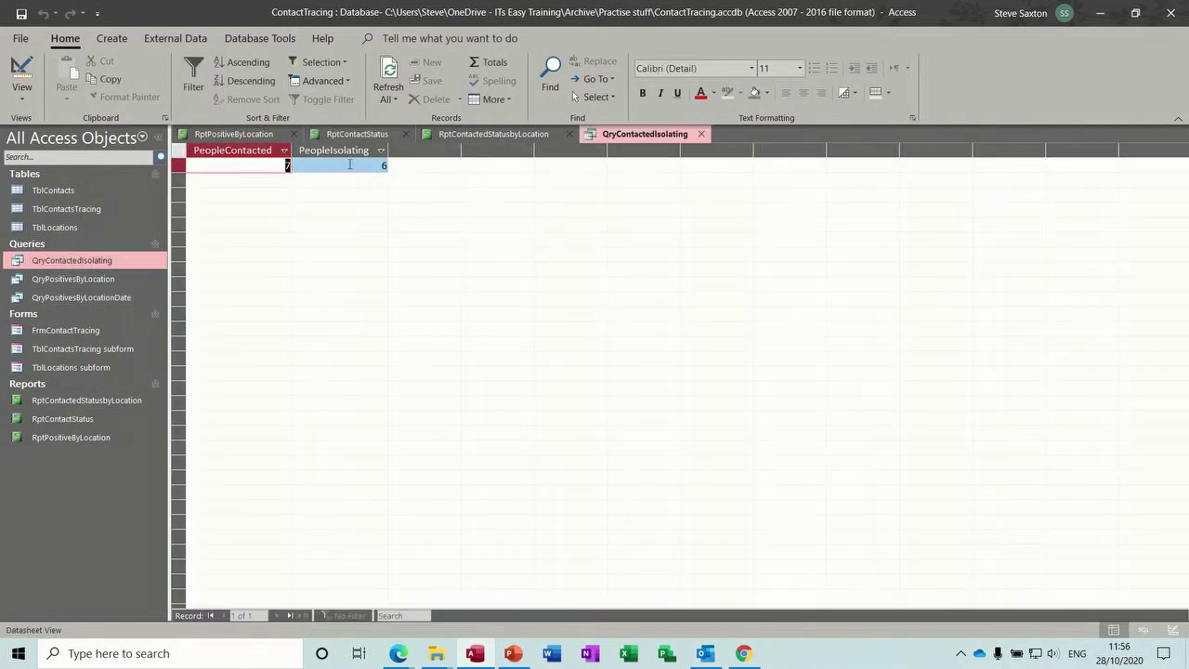
pyautogui.click(702, 133)
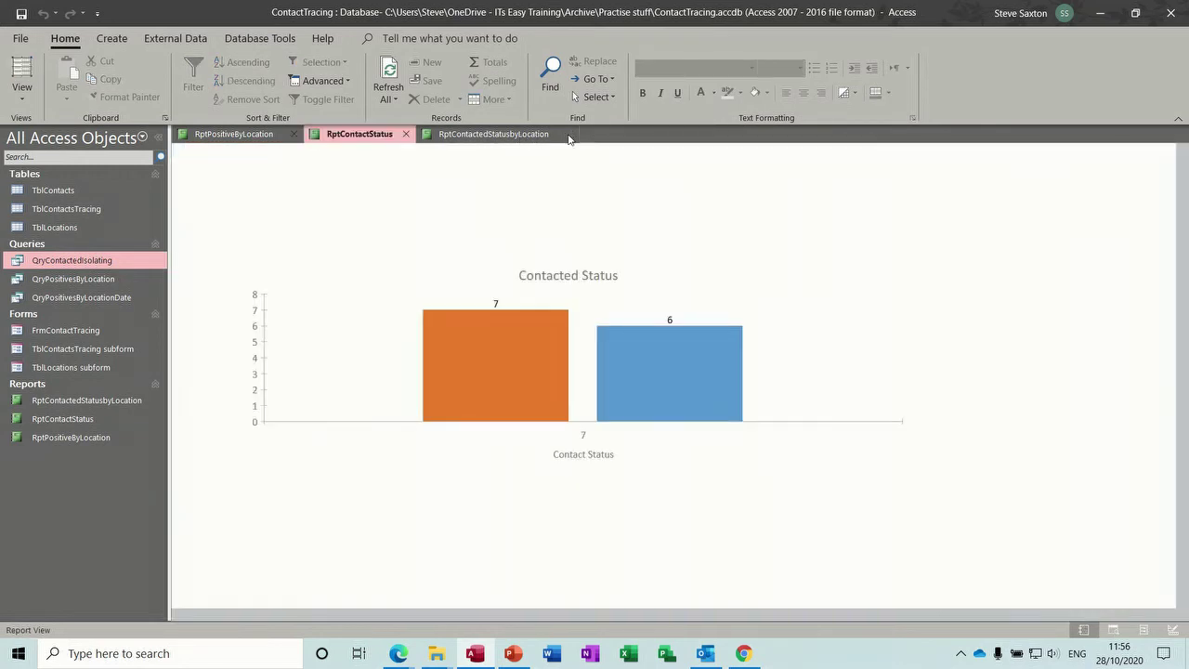
pyautogui.click(570, 136)
pyautogui.click(406, 134)
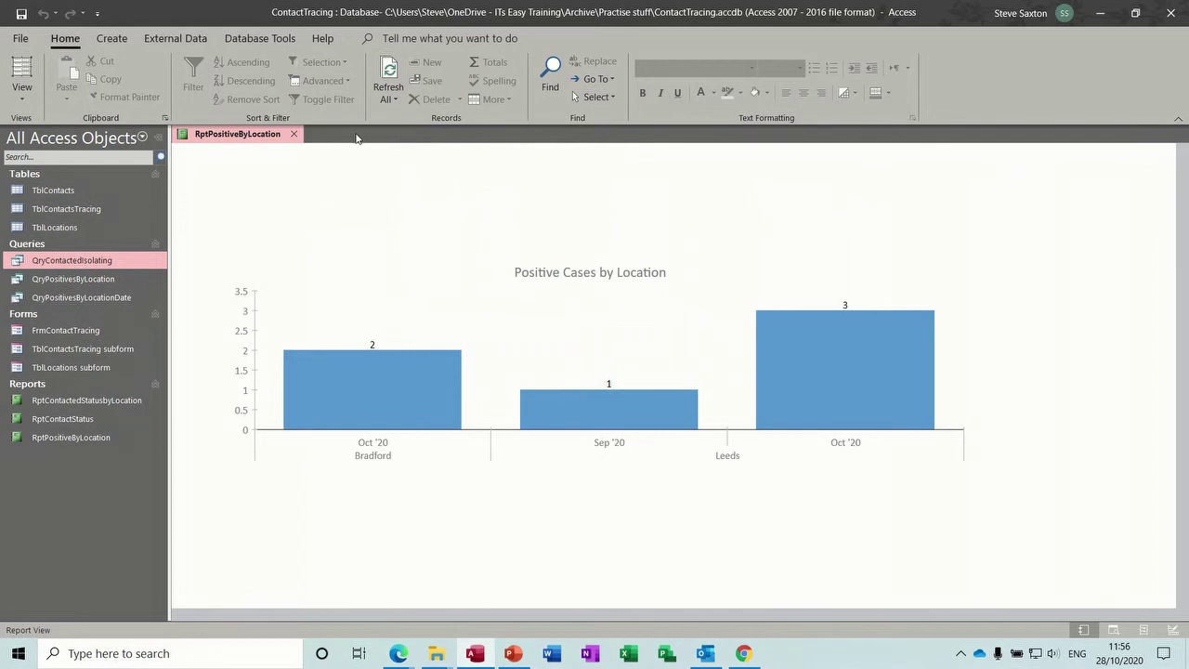
# Close RptPositiveByLocation, create a new report in Design View, and place a clustered column chart about 20 by 7 cm in the Detail section
pyautogui.click(296, 135)
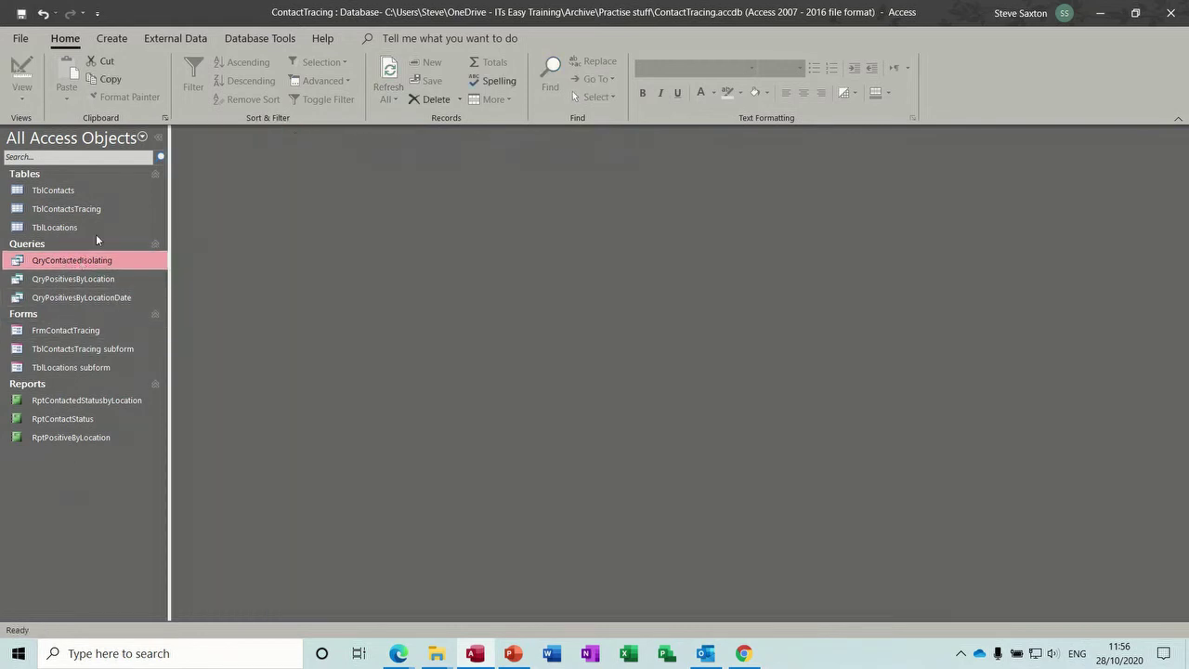
pyautogui.click(115, 41)
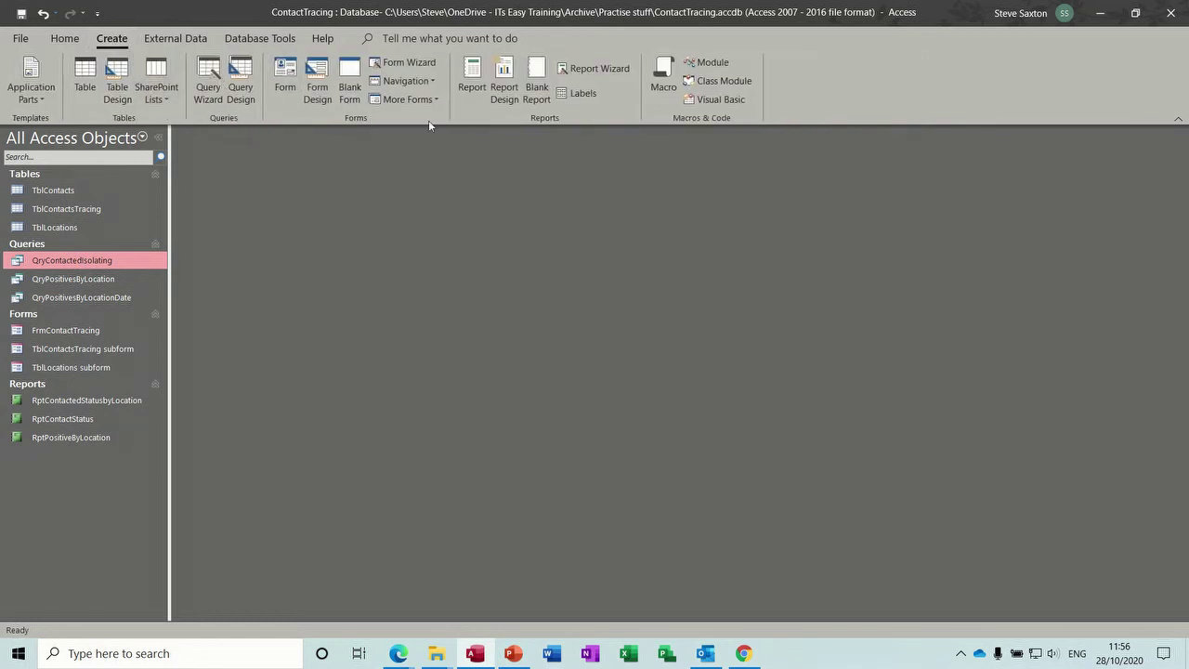
pyautogui.click(500, 81)
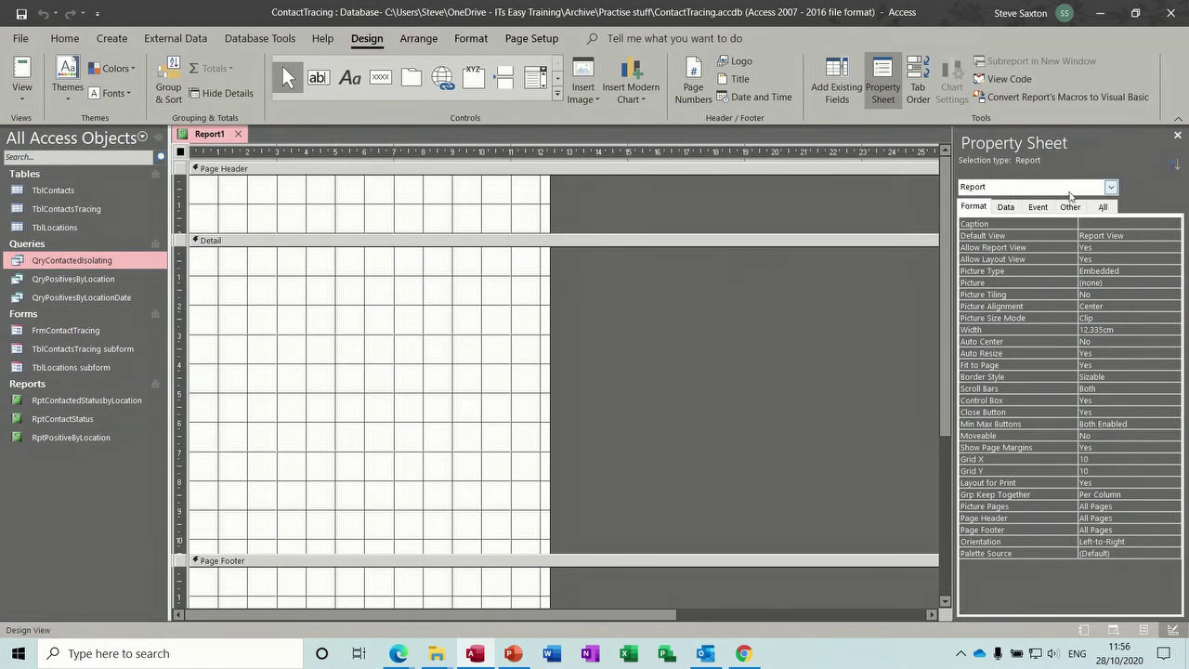
pyautogui.click(635, 77)
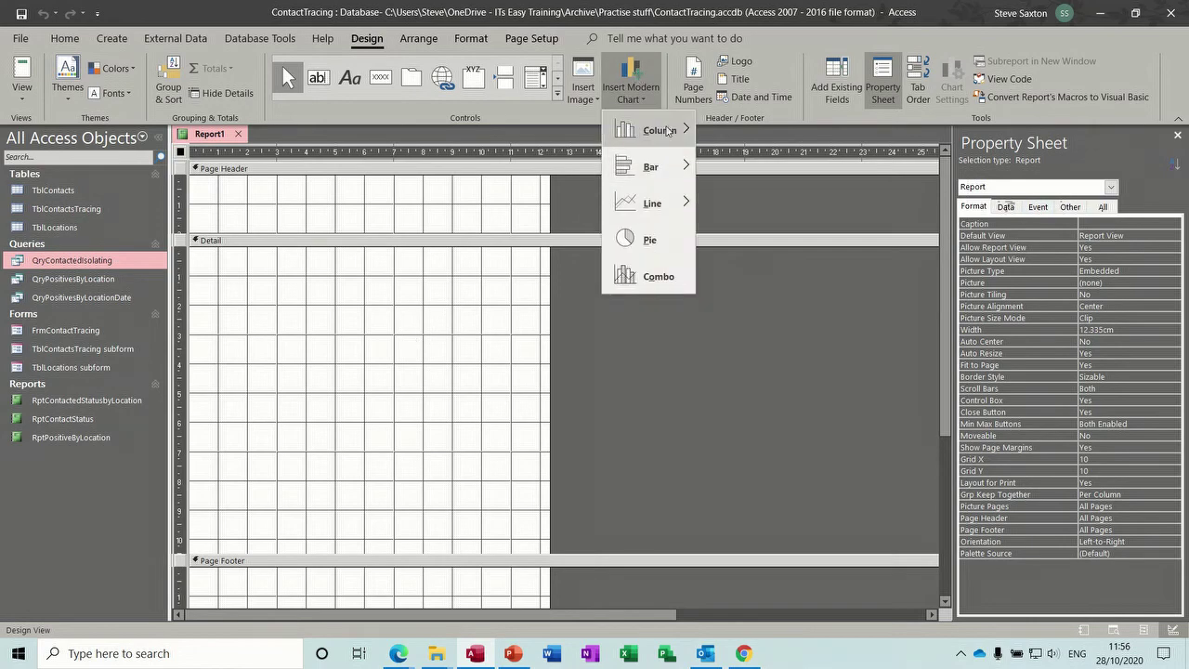
pyautogui.moveTo(661, 130)
pyautogui.click(760, 133)
pyautogui.moveTo(243, 309); pyautogui.dragTo(839, 507)
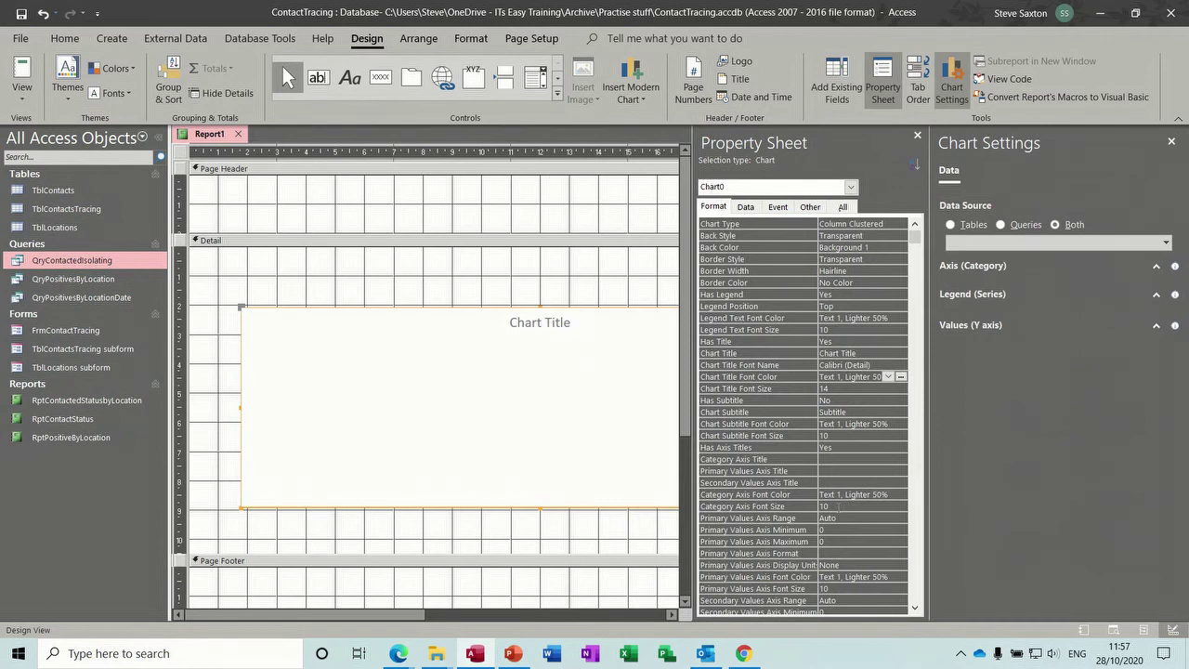
# Set the chart's data source to the query QryContactedIsolating
pyautogui.click(1001, 225)
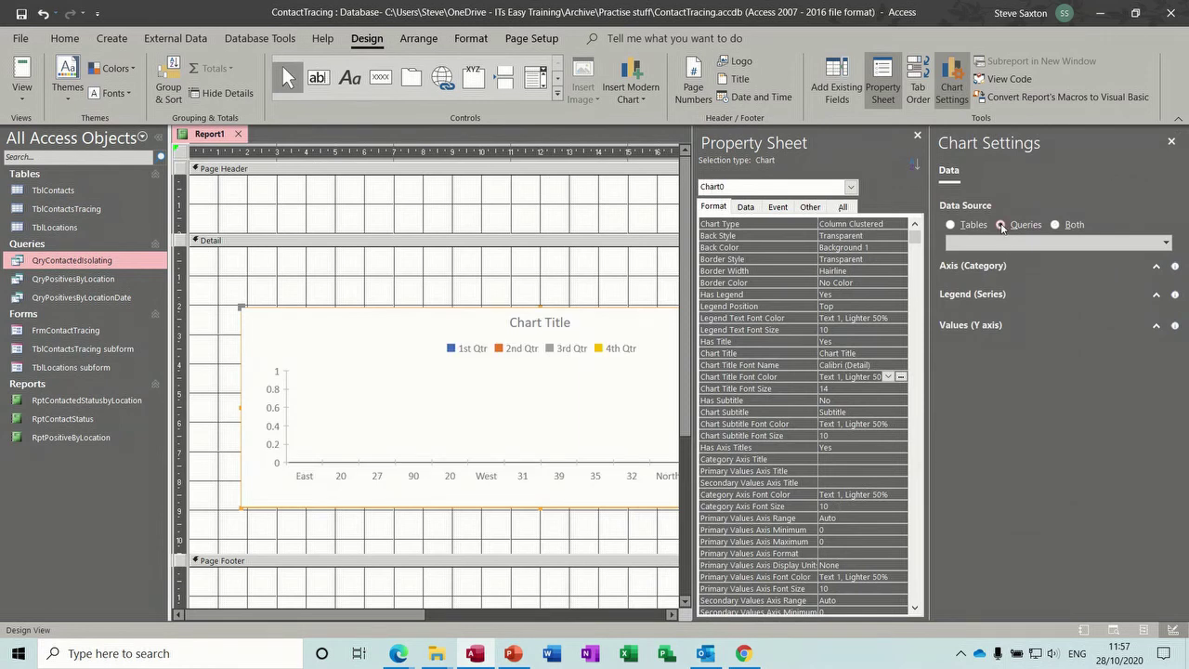
pyautogui.click(1166, 247)
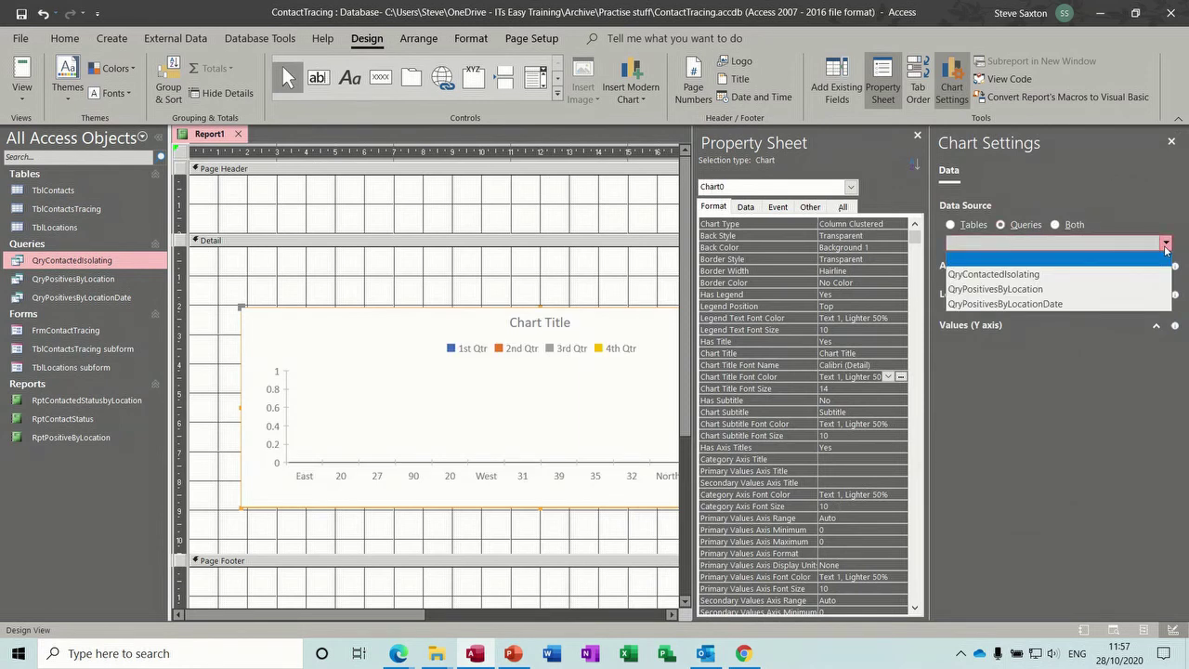
pyautogui.click(1089, 276)
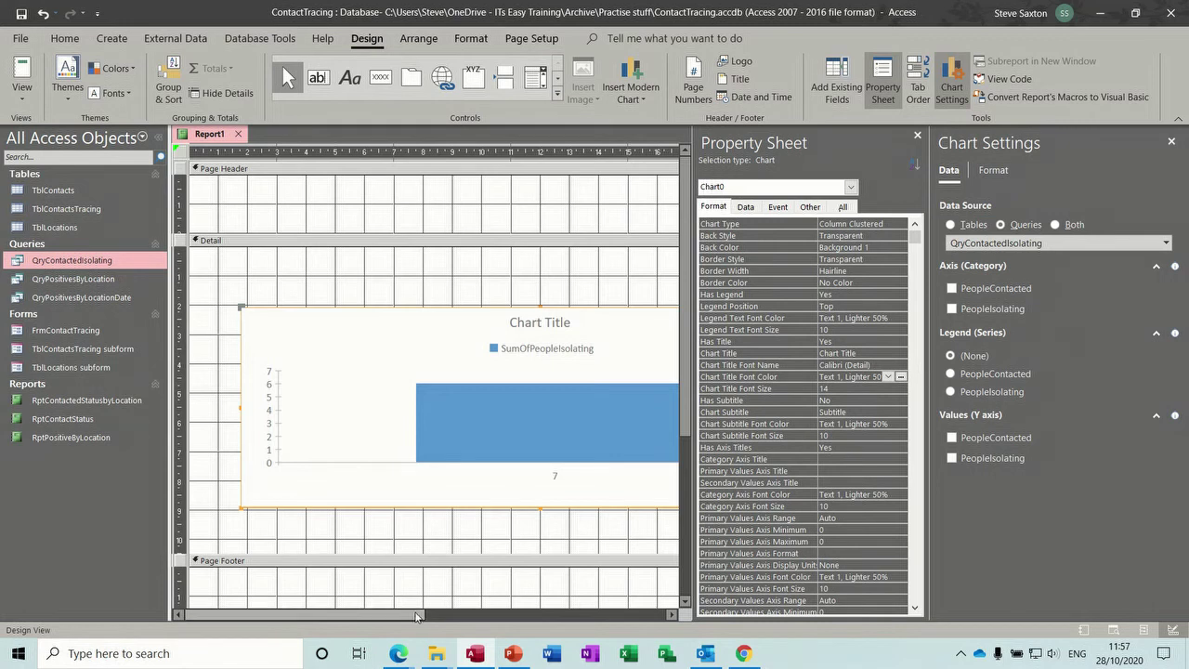
pyautogui.moveTo(421, 619); pyautogui.dragTo(519, 618)
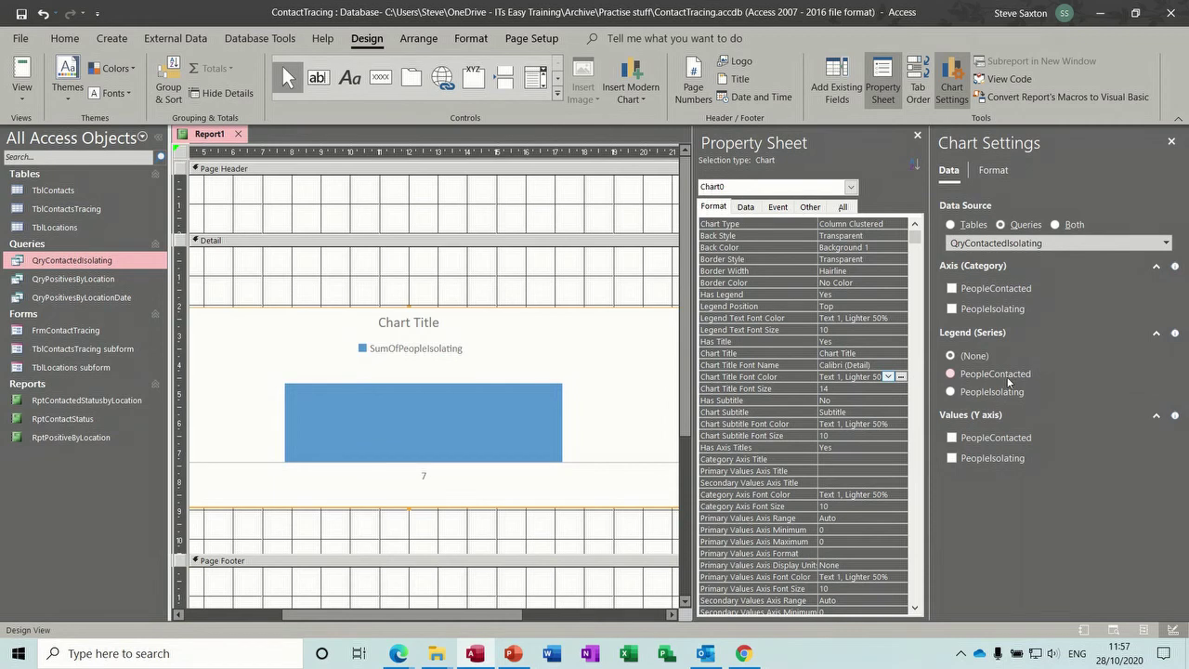
# Add PeopleContacted and PeopleIsolating to both the category axis and the Y-axis values of the chart
pyautogui.click(952, 289)
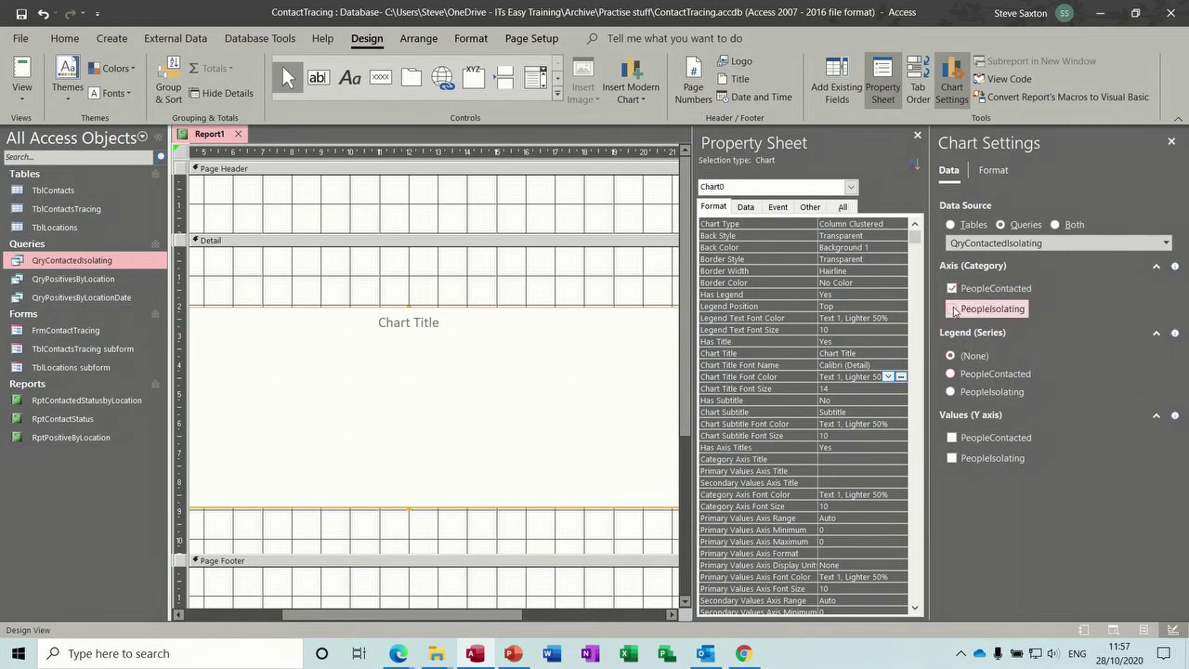
pyautogui.click(952, 309)
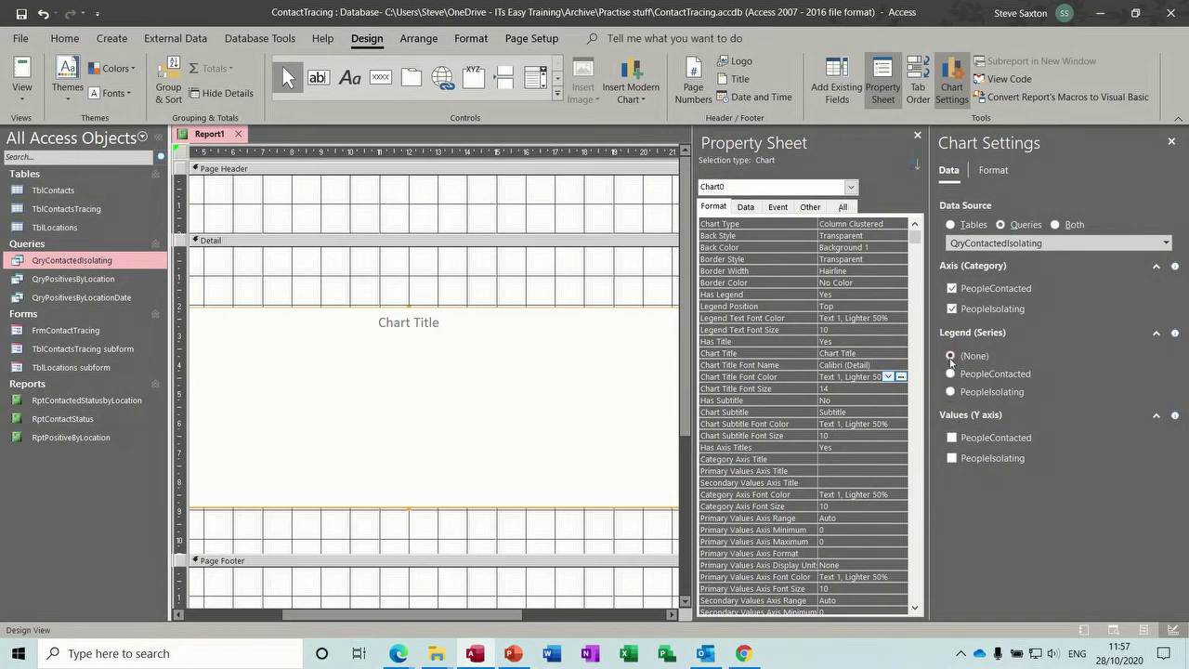
pyautogui.click(951, 438)
pyautogui.click(952, 458)
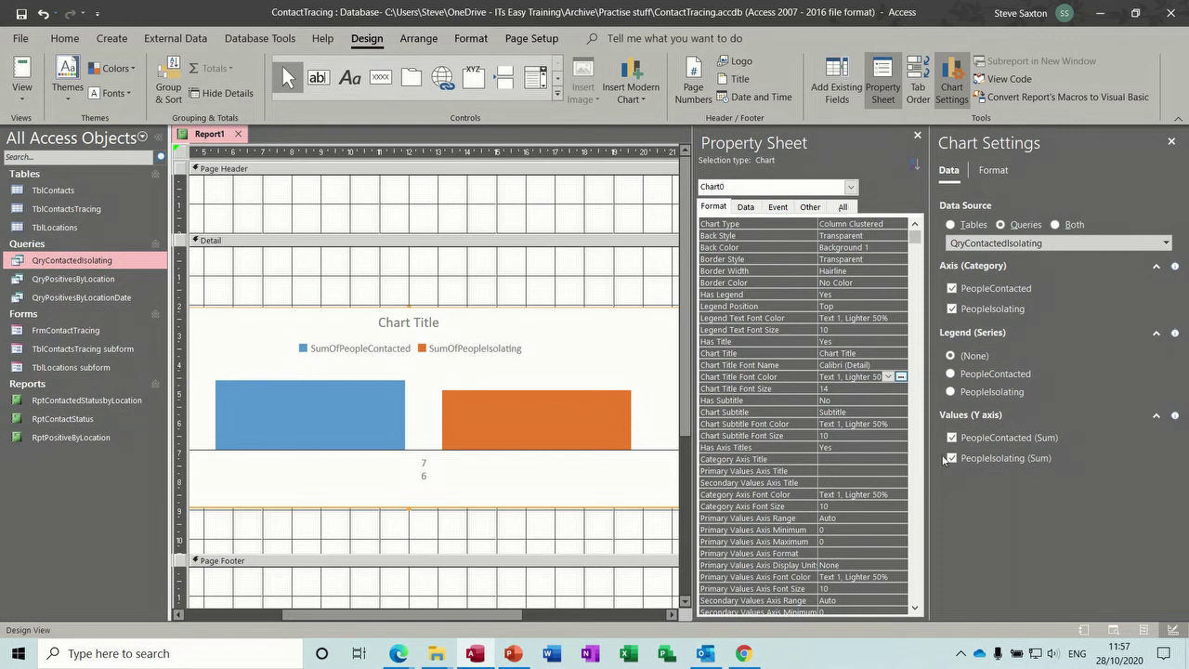
# Compare the chart with and without PeopleContacted on the category axis, and remove both PeopleContacted and PeopleIsolating from that axis
pyautogui.click(951, 289)
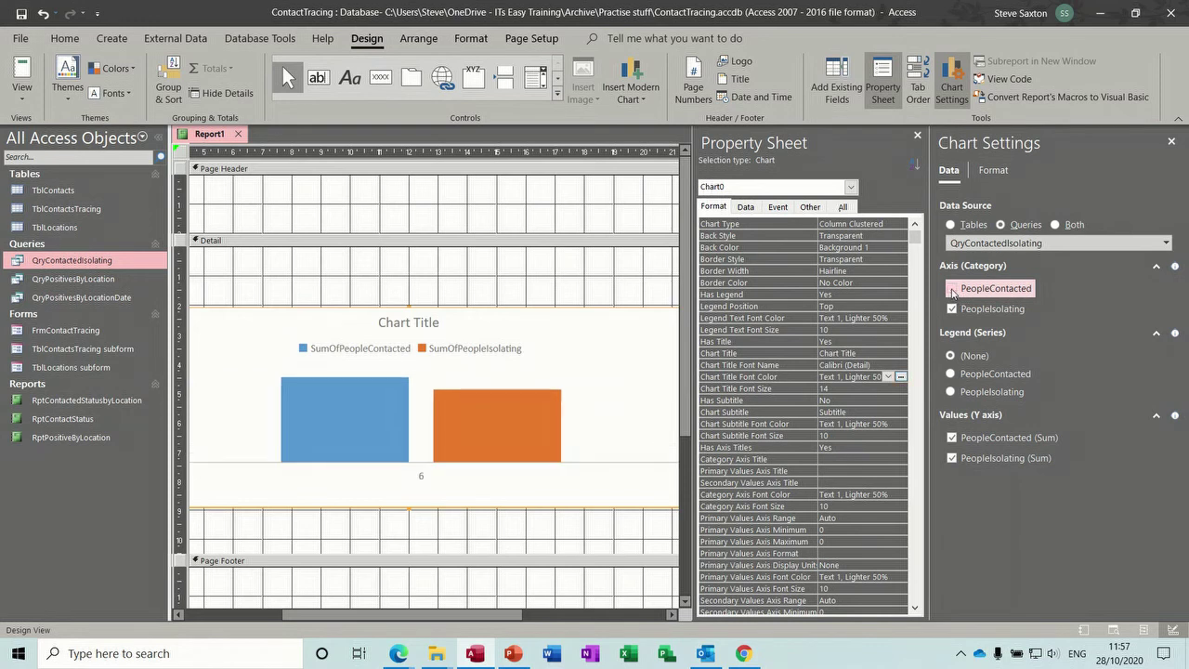
pyautogui.click(951, 289)
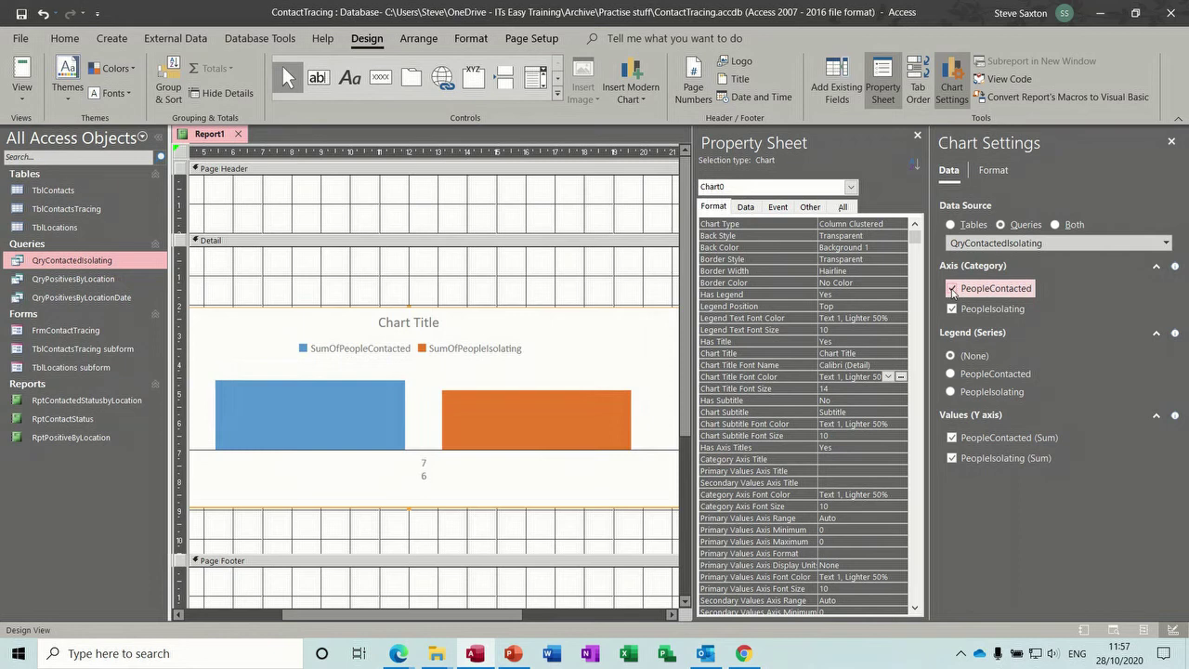
pyautogui.click(952, 289)
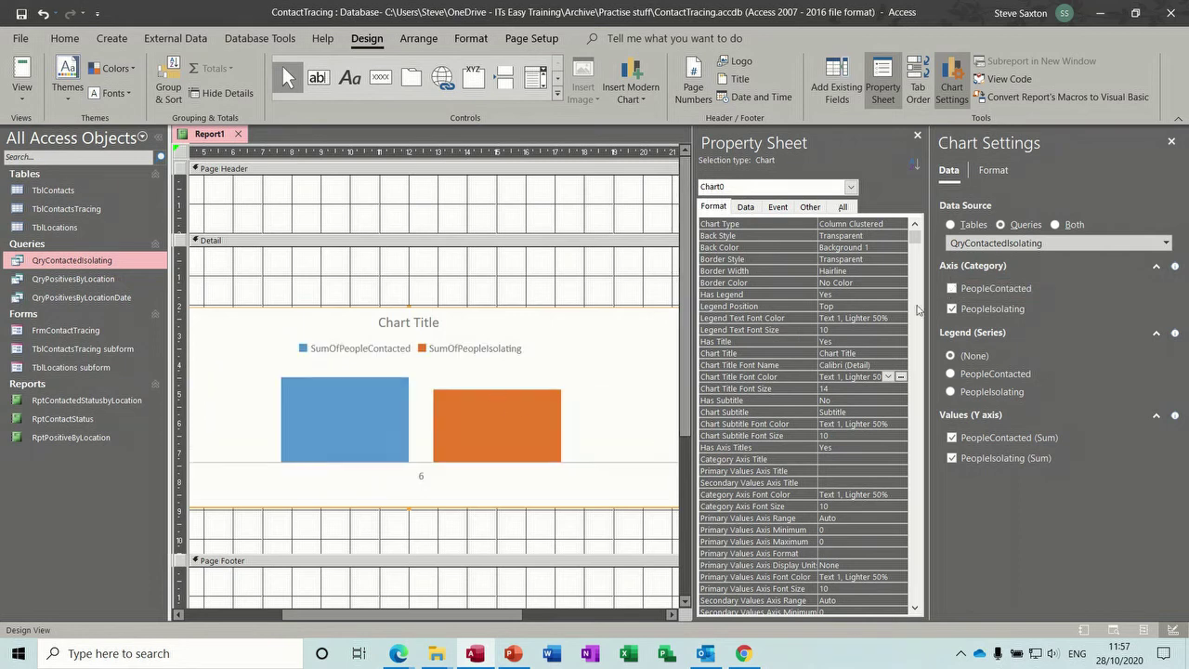
pyautogui.click(956, 292)
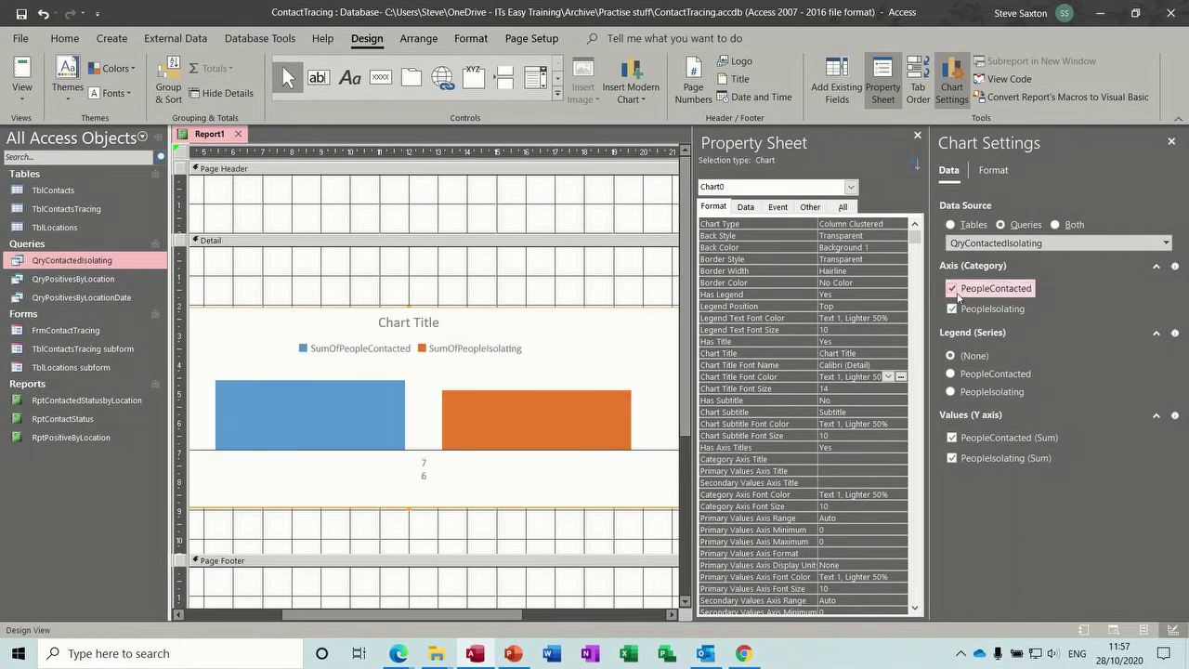
pyautogui.click(958, 296)
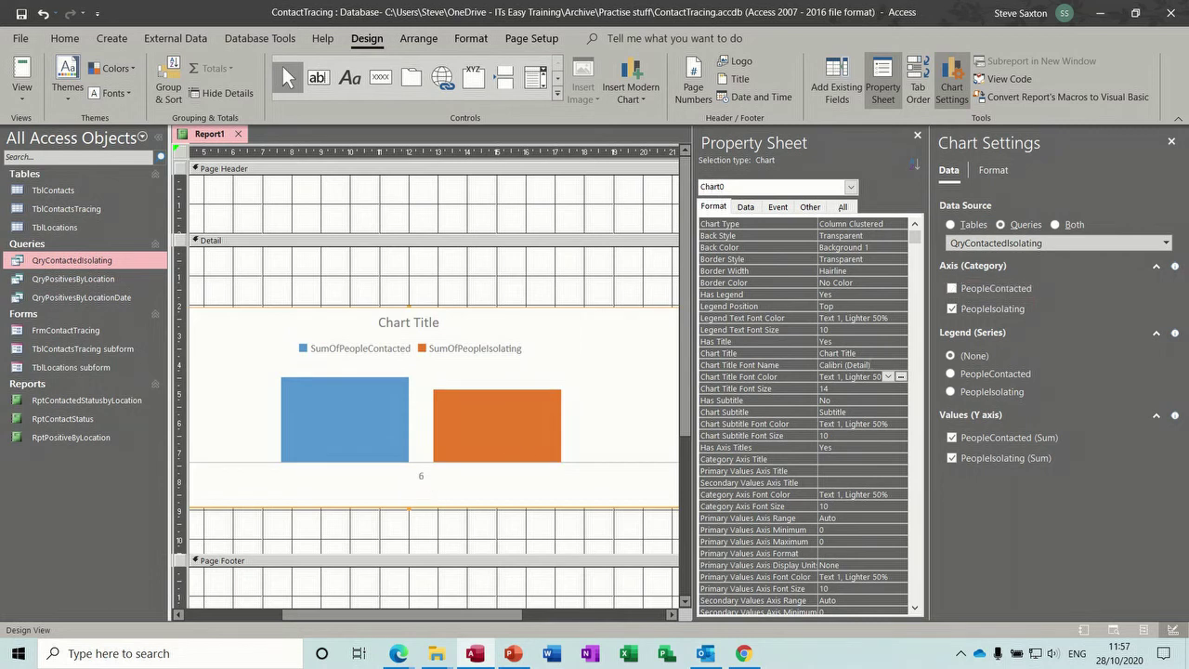
pyautogui.click(953, 311)
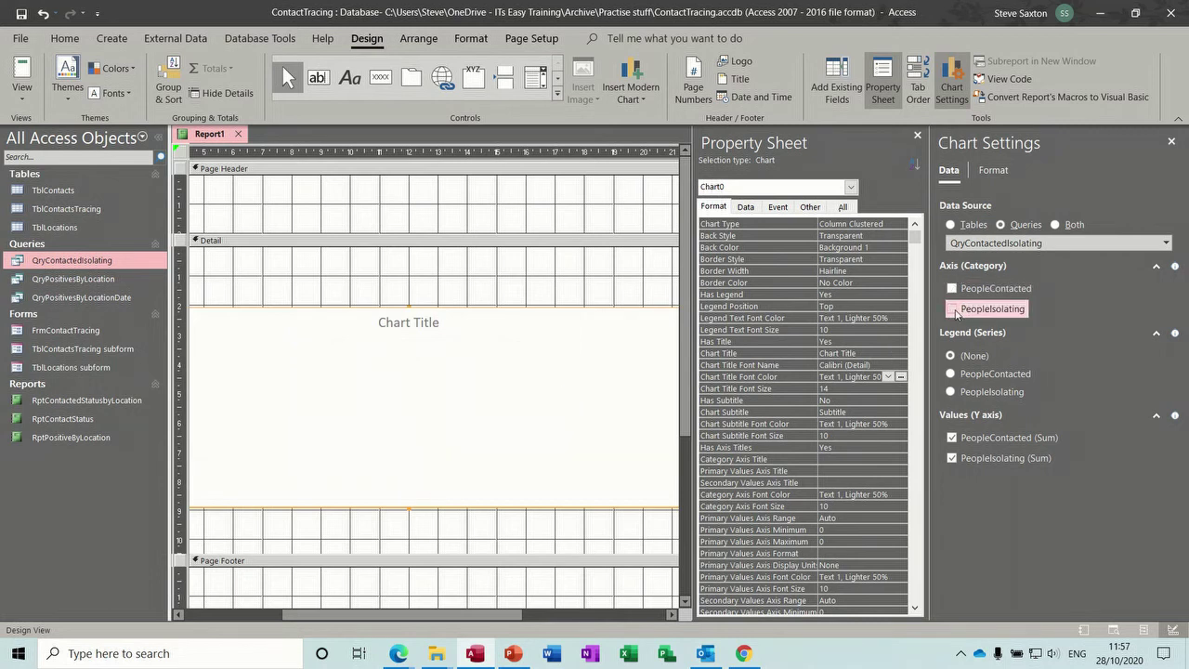
# Try the chart with PeopleContacted and PeopleIsolating switched off and on in the Y-axis values and in the category axis
pyautogui.click(953, 438)
pyautogui.click(953, 439)
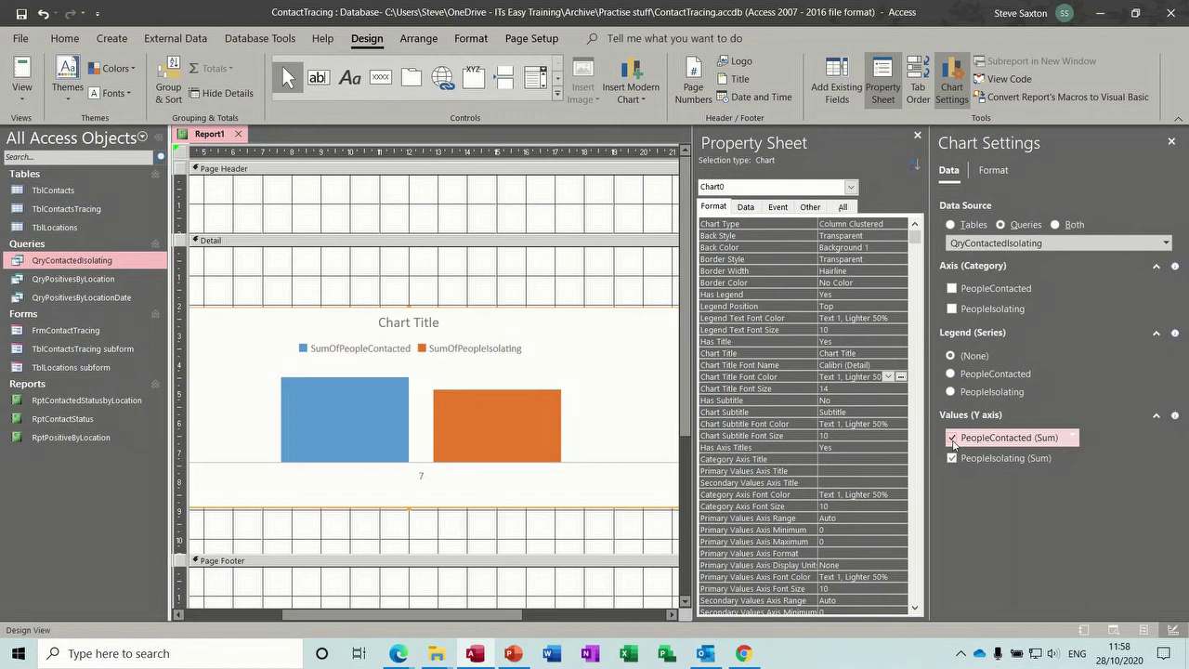
pyautogui.click(952, 459)
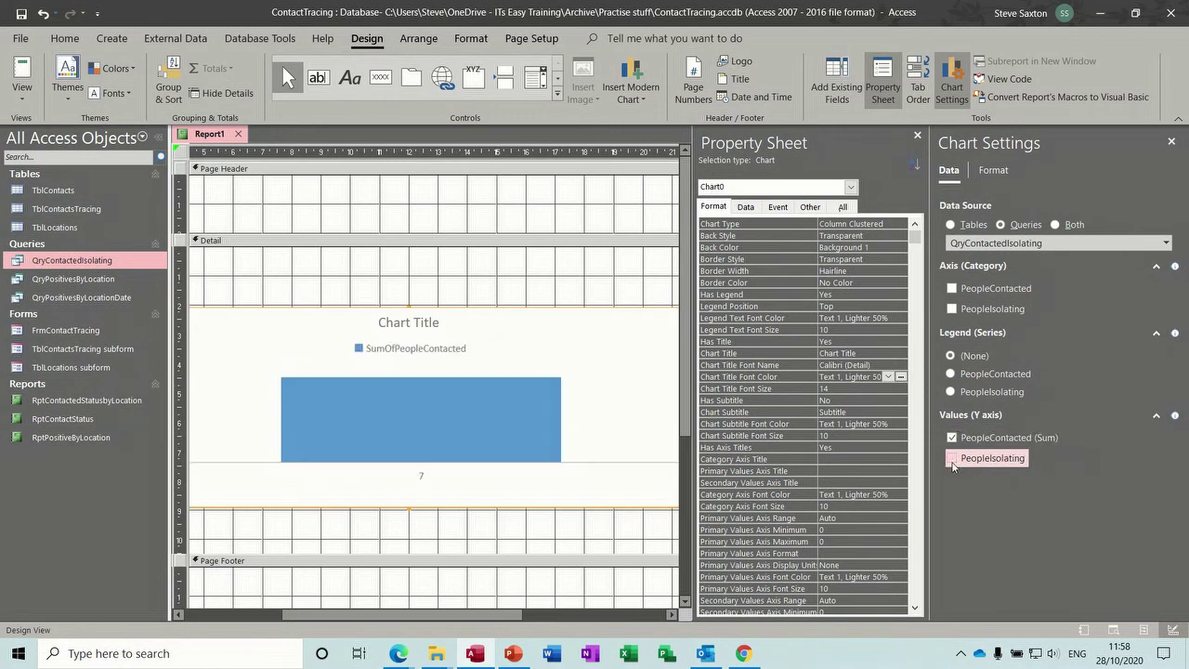
pyautogui.click(952, 459)
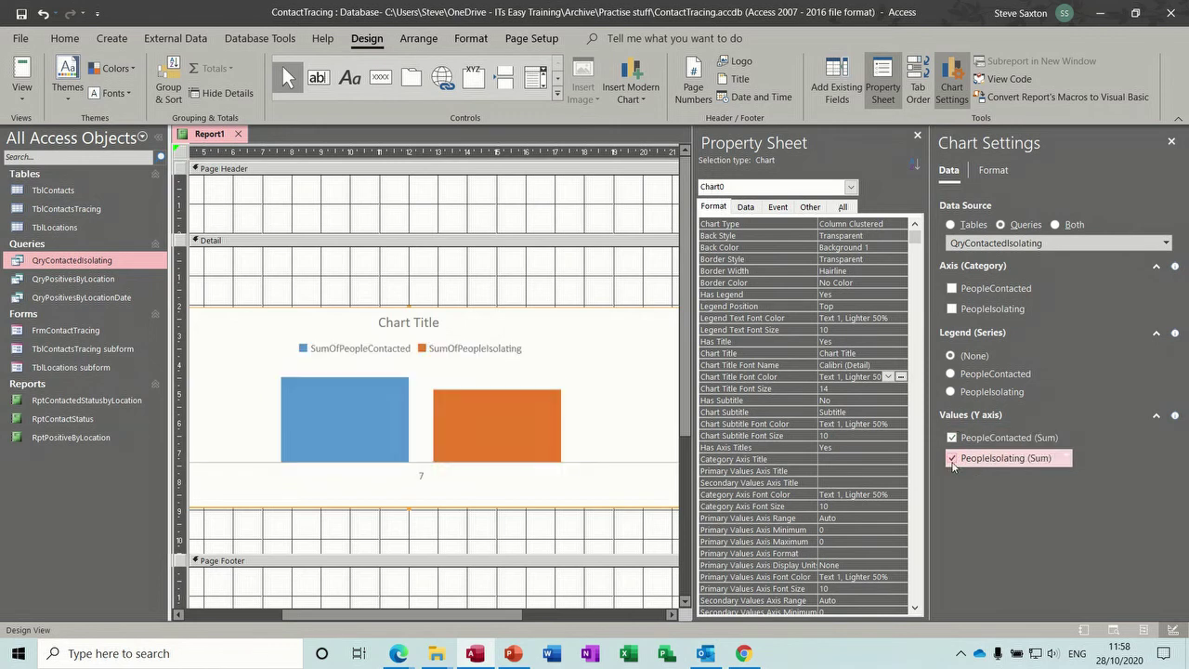
pyautogui.click(953, 289)
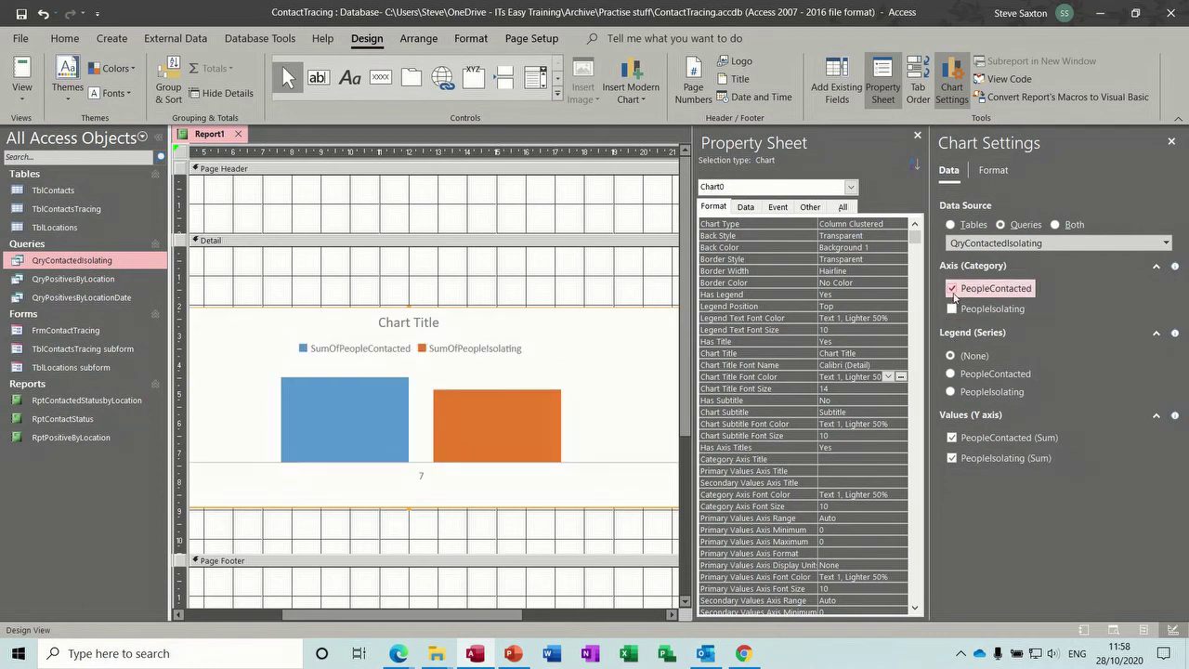
pyautogui.click(953, 310)
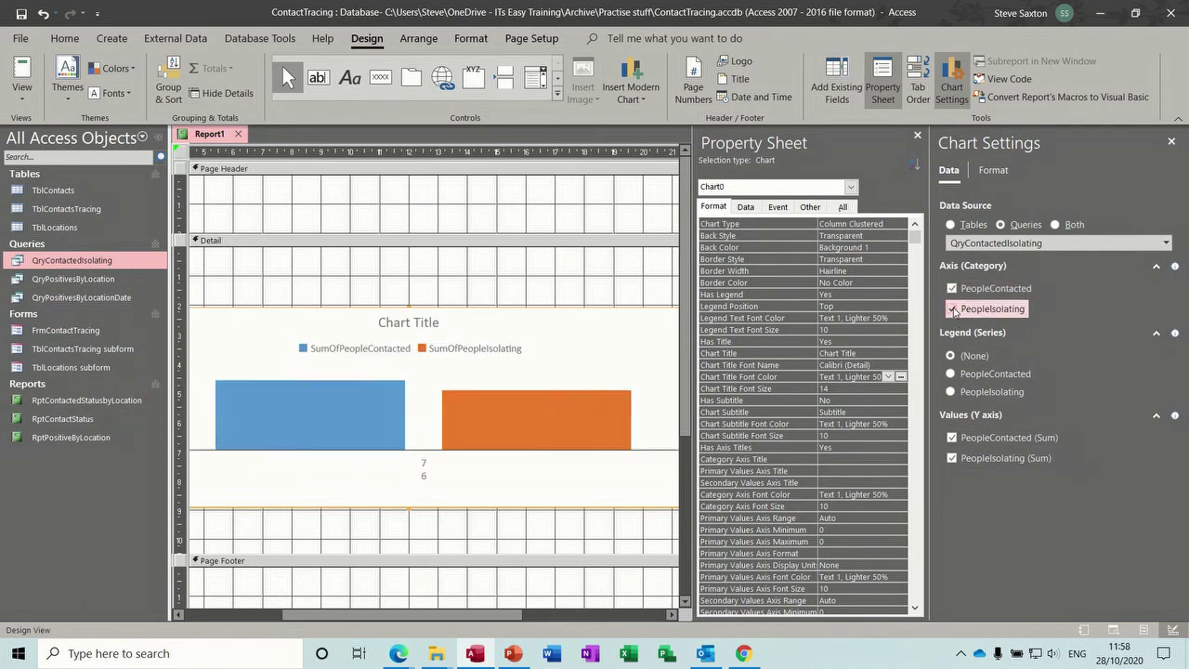
pyautogui.click(953, 289)
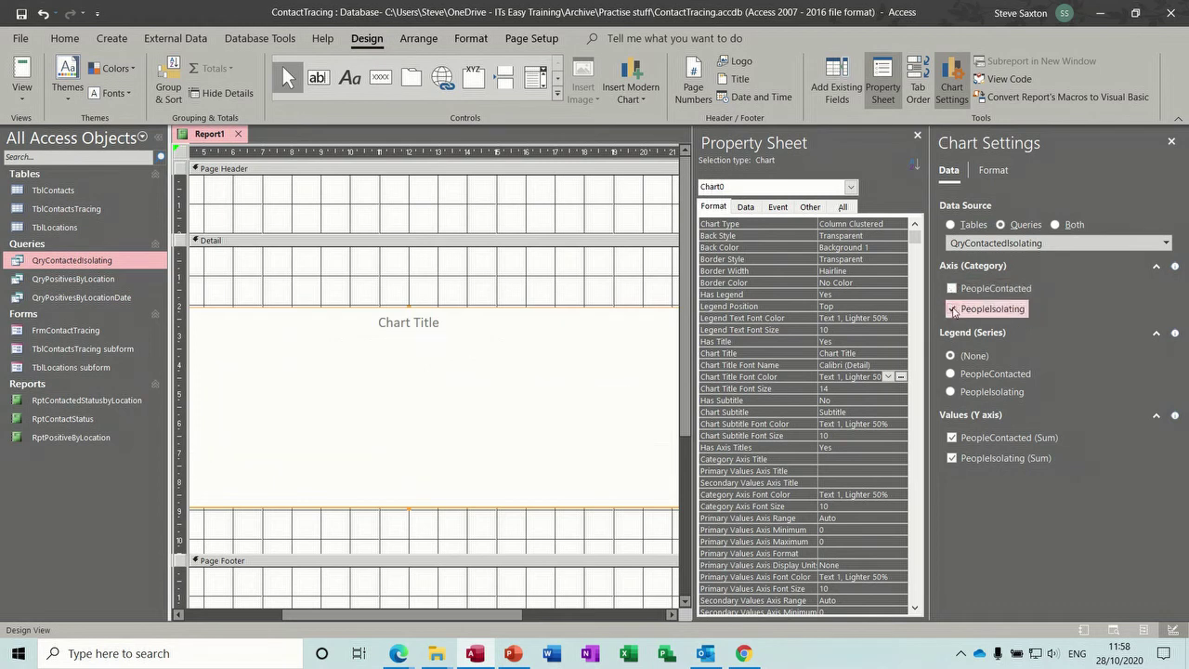
pyautogui.click(953, 310)
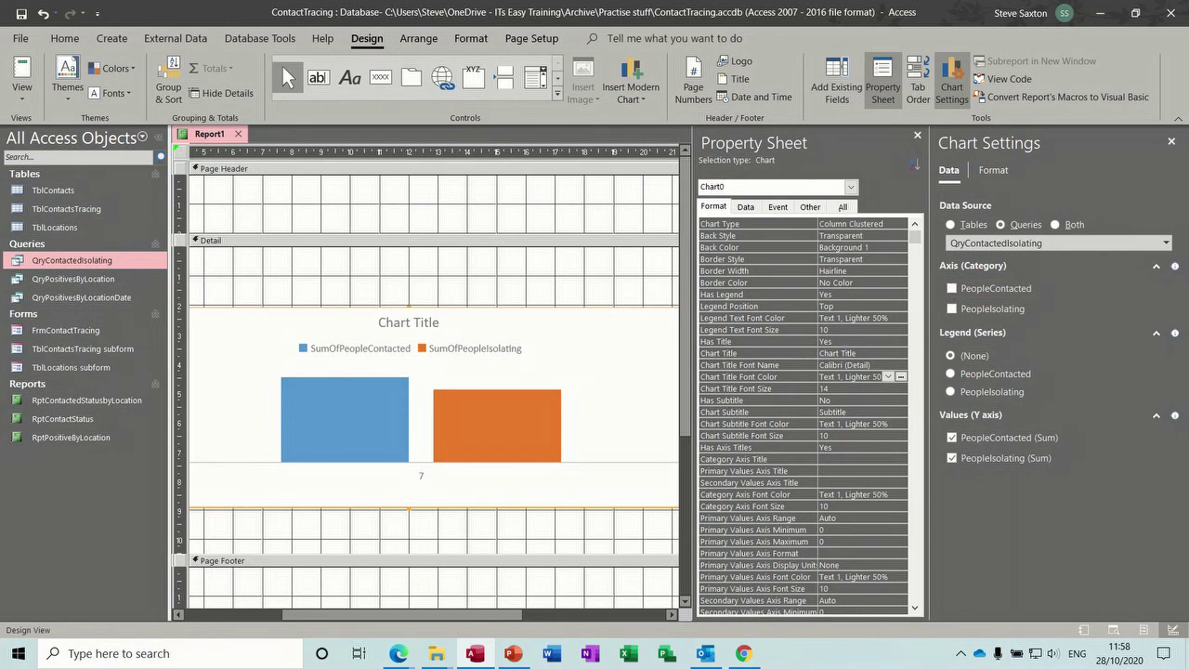
# Set the chart title to "Contacted"
pyautogui.click(850, 353)
pyautogui.moveTo(856, 353); pyautogui.dragTo(822, 353)
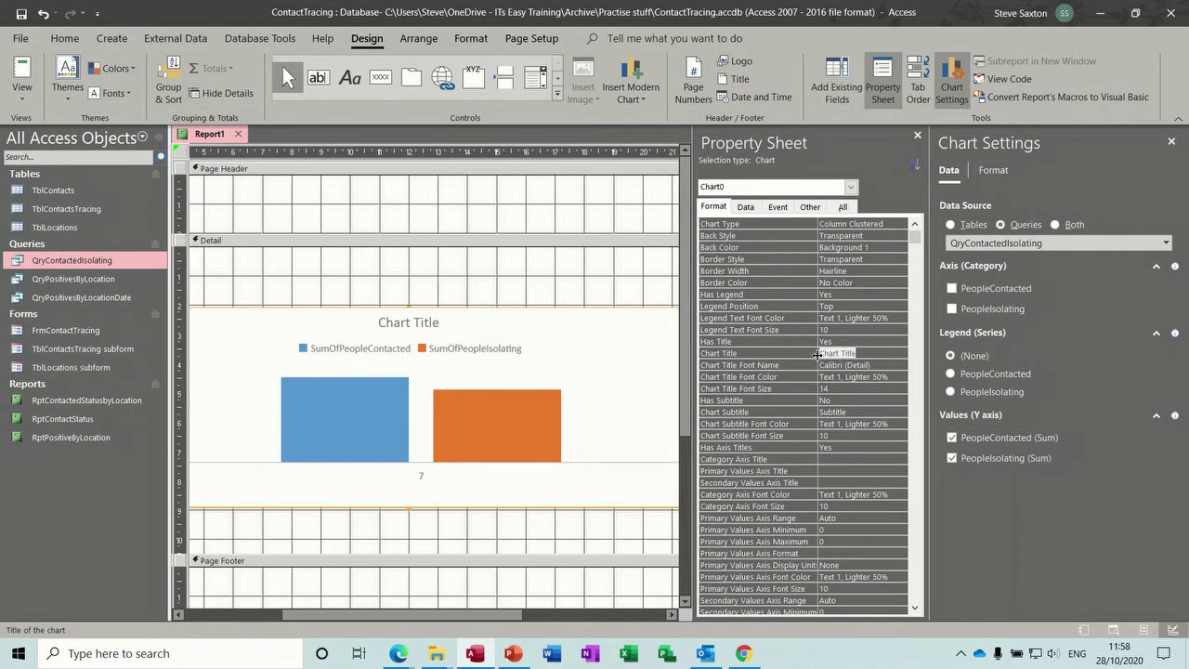
pyautogui.write('Contacted')
pyautogui.click(862, 401)
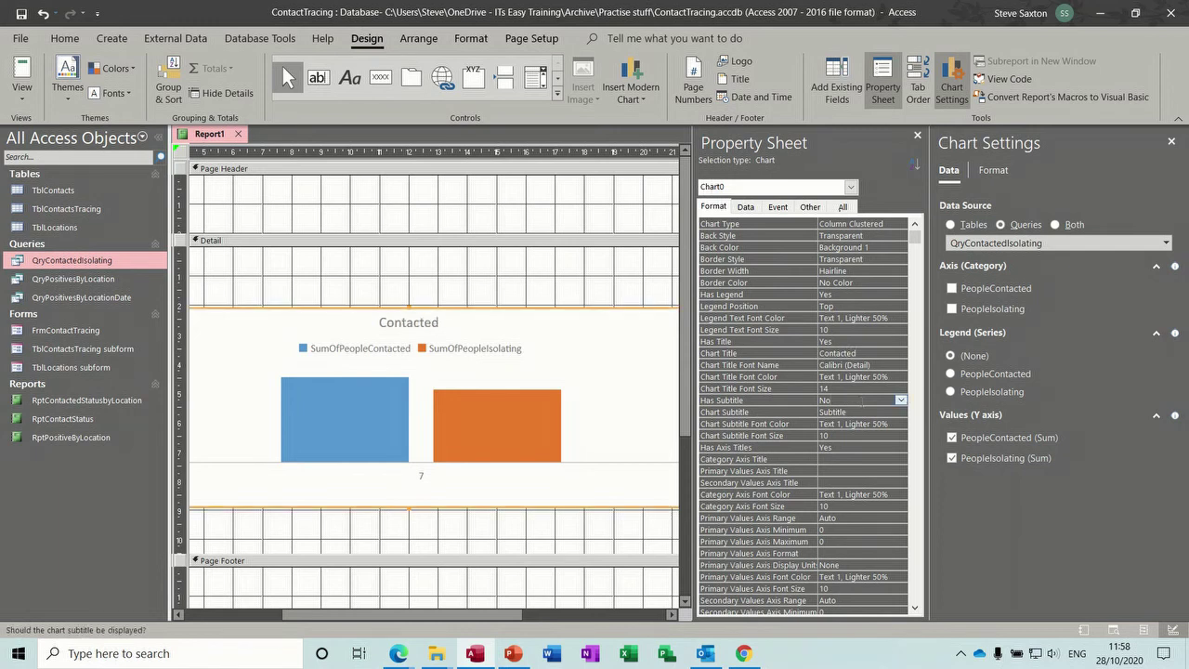
# Display data labels on both the SumOfPeopleContacted and SumOfPeopleIsolating series
pyautogui.click(991, 172)
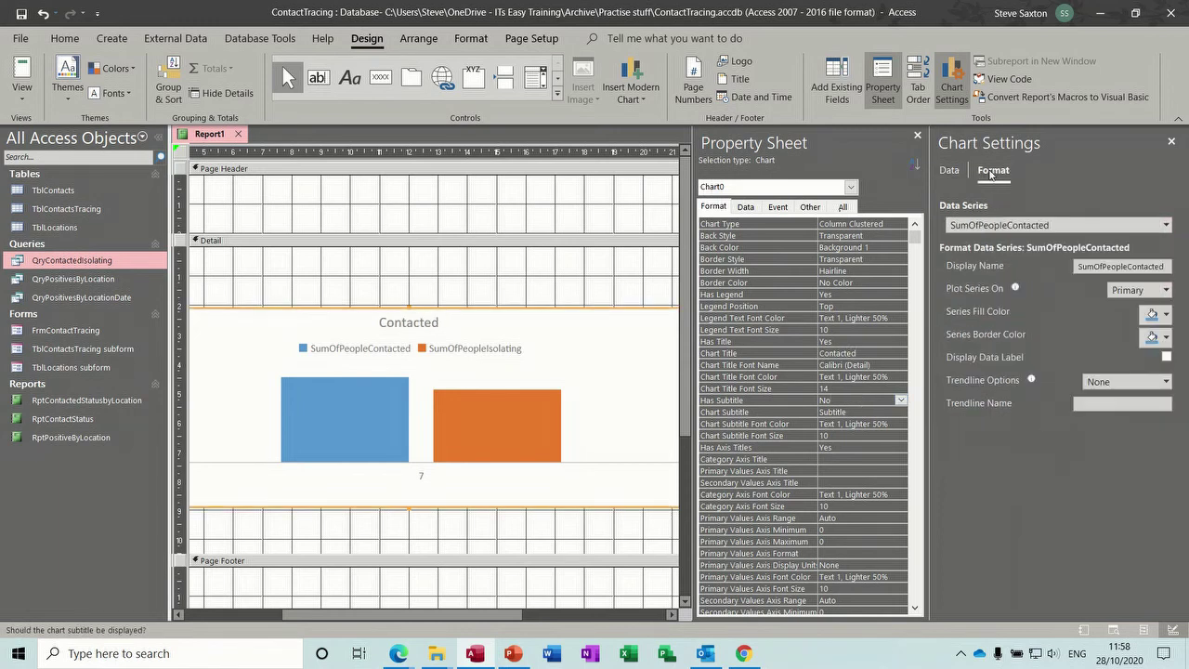
pyautogui.click(1167, 358)
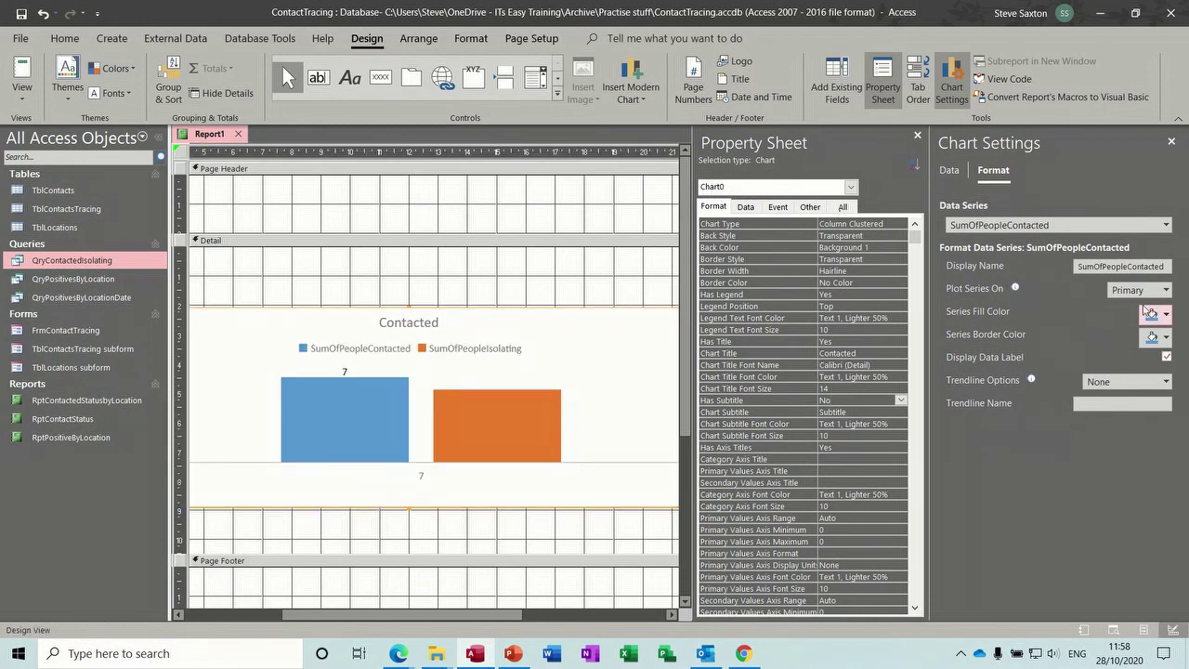
pyautogui.click(1166, 225)
pyautogui.click(1146, 256)
pyautogui.click(1167, 357)
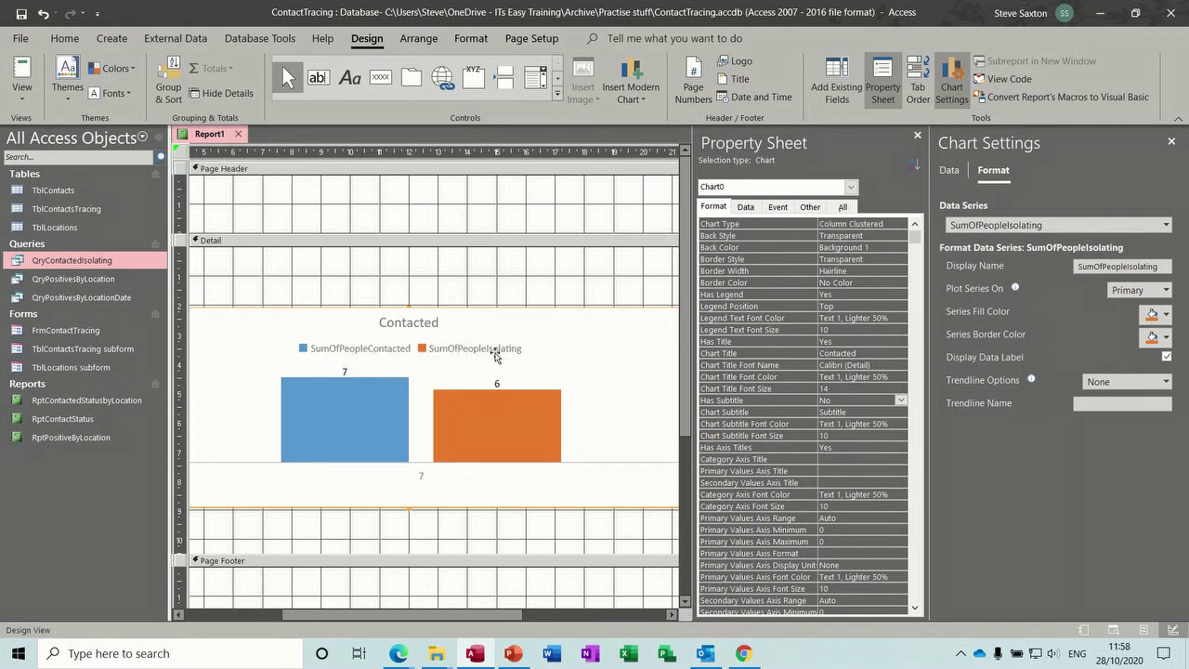
# Preview the chart in Report View, save the report as RptContacted, and close it
pyautogui.click(21, 79)
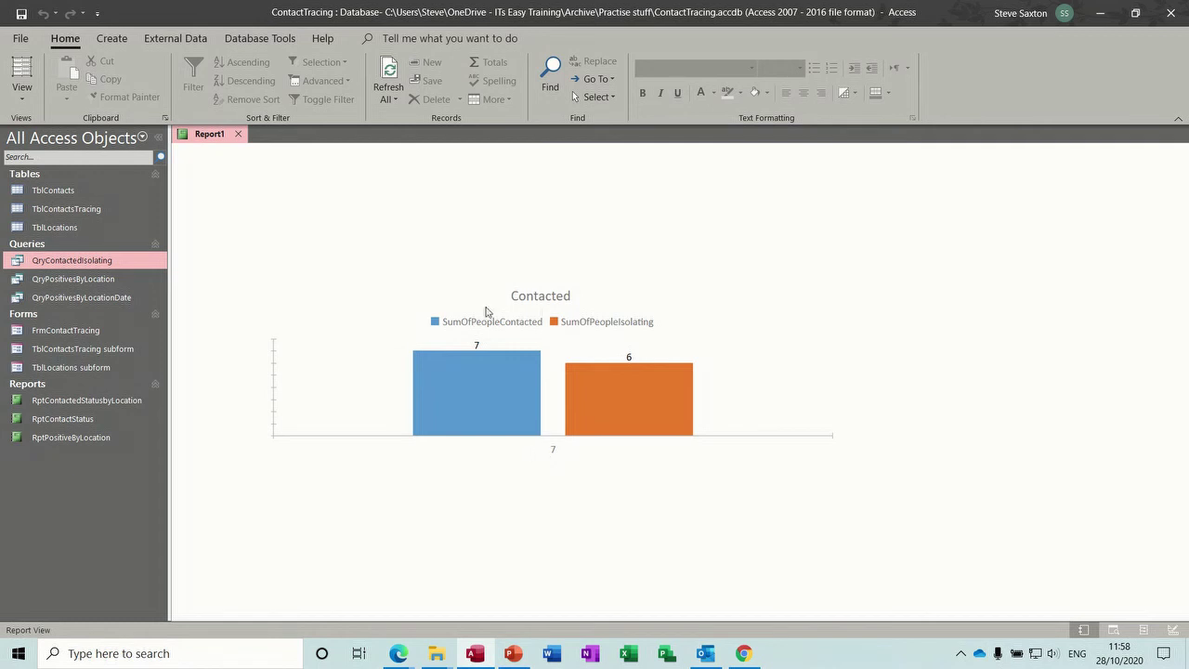
pyautogui.click(22, 15)
pyautogui.write('RptContacted')
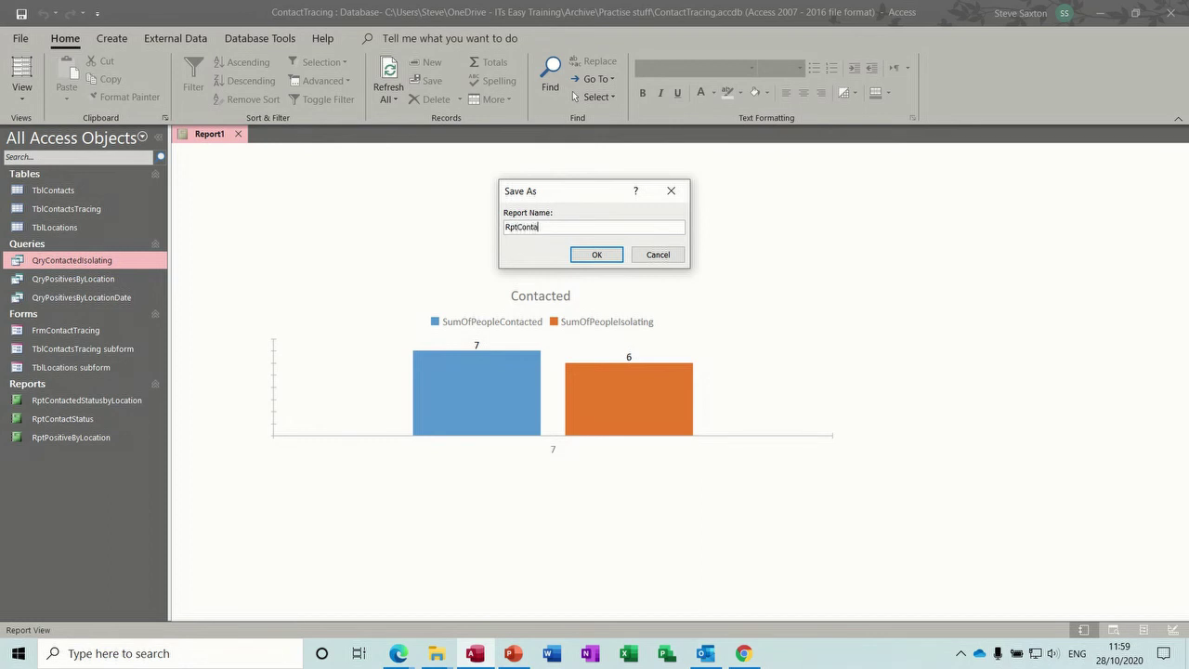
pyautogui.click(597, 256)
pyautogui.click(260, 133)
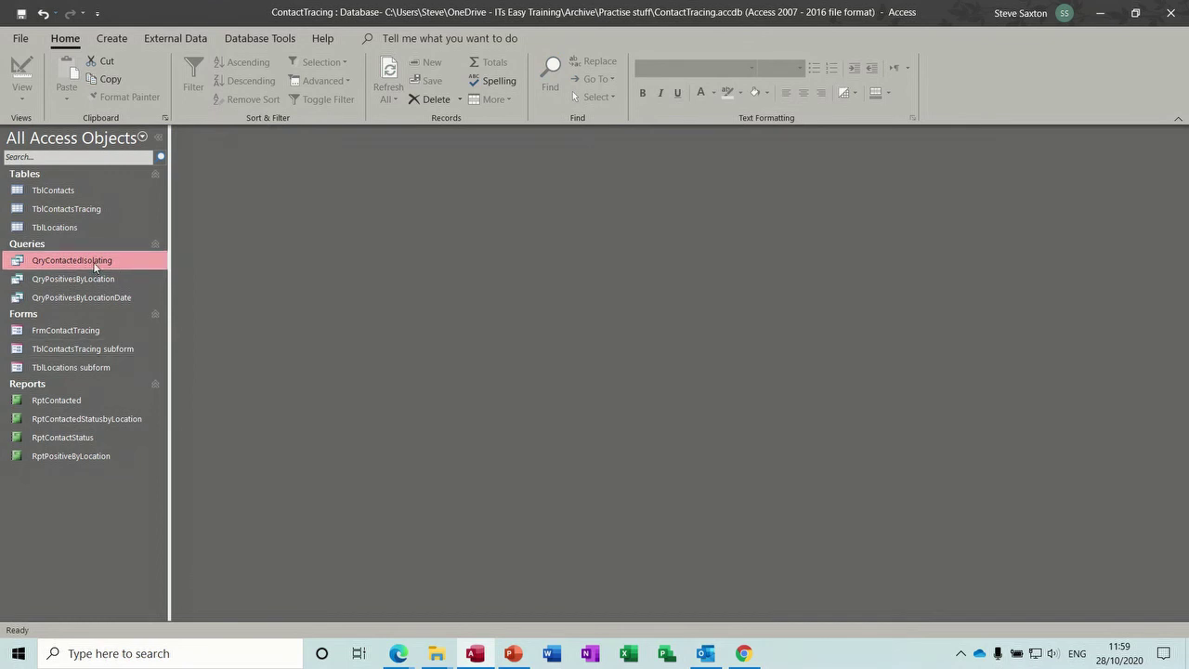
# Open the form FrmContactTracing and browse forward to the third contact record
pyautogui.doubleClick(71, 332)
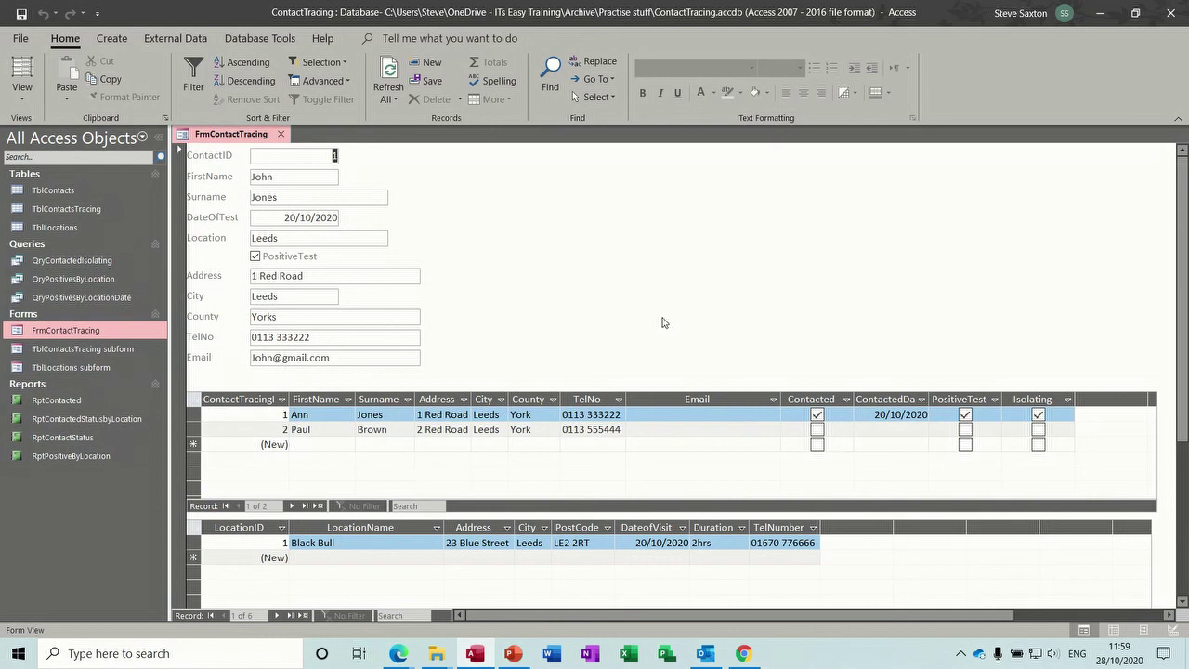
pyautogui.click(278, 615)
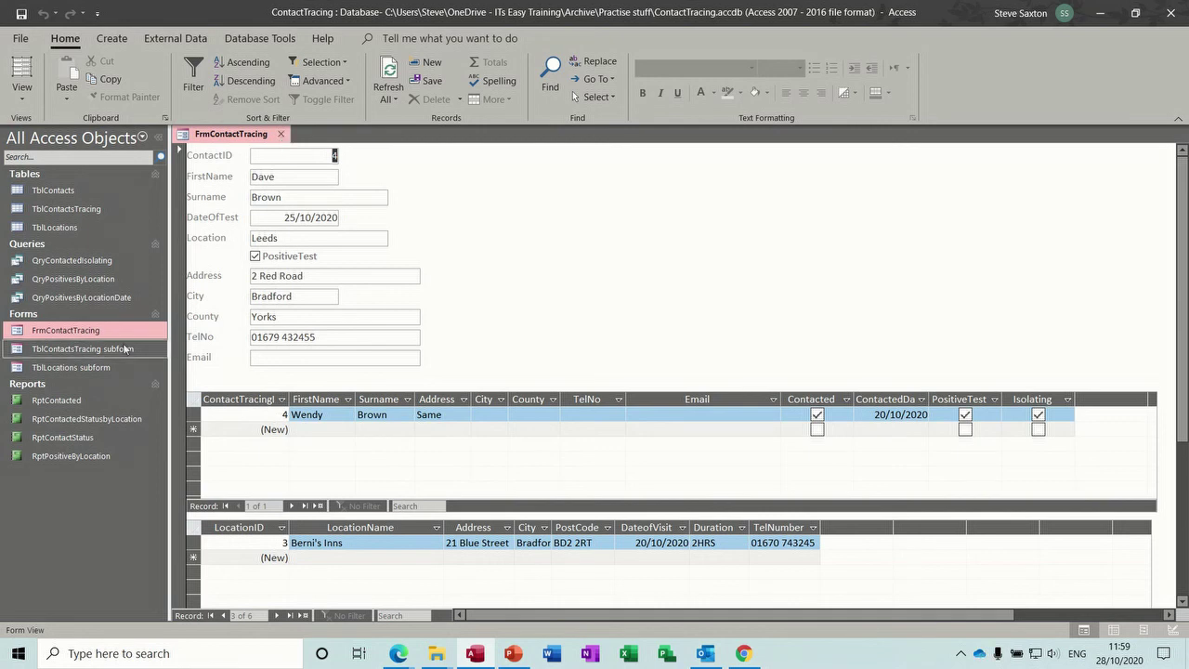
# Open the queries QryContactedIsolating, QryPositivesByLocation and QryPositivesByLocationDate to review their results
pyautogui.doubleClick(62, 262)
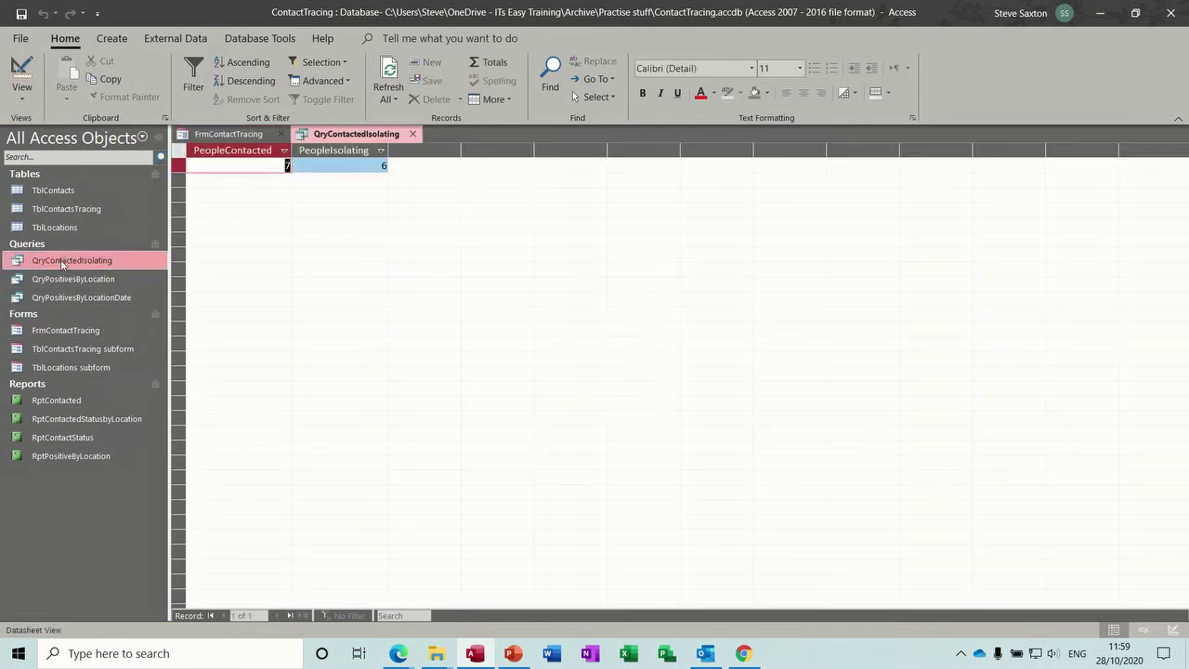
pyautogui.doubleClick(64, 280)
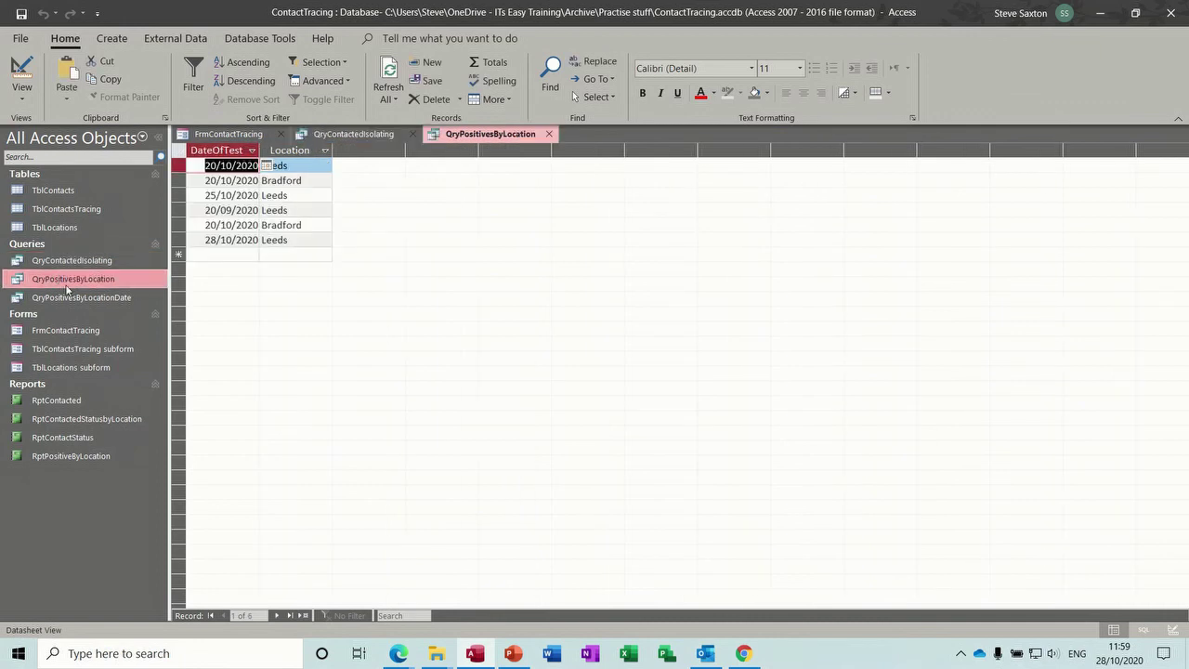
pyautogui.doubleClick(73, 299)
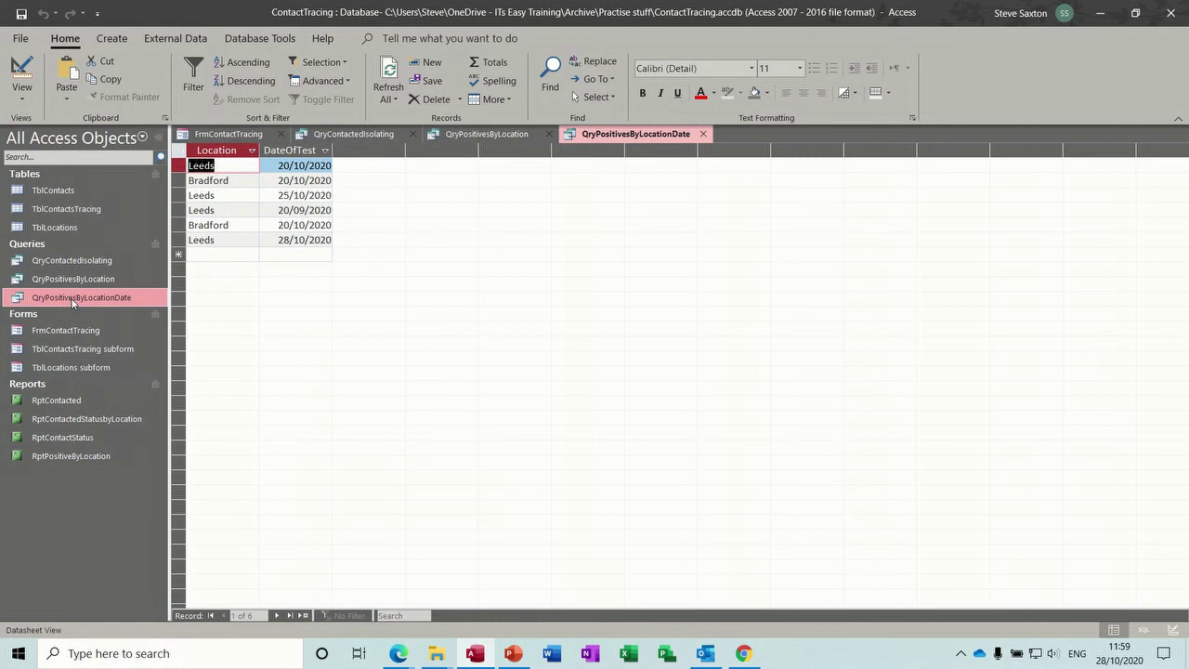
# Open the reports RptContacted, RptContactedStatusbyLocation, RptContactStatus and RptPositiveByLocation to review their charts, and return to the form FrmContactTracing
pyautogui.doubleClick(60, 398)
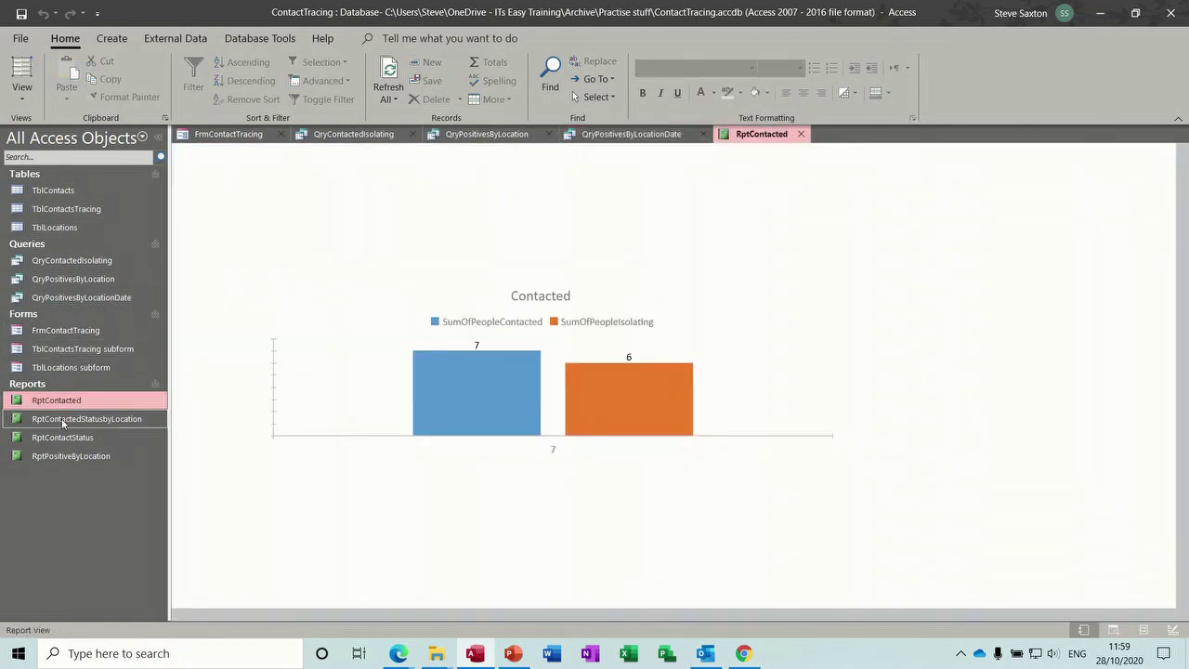
pyautogui.doubleClick(63, 420)
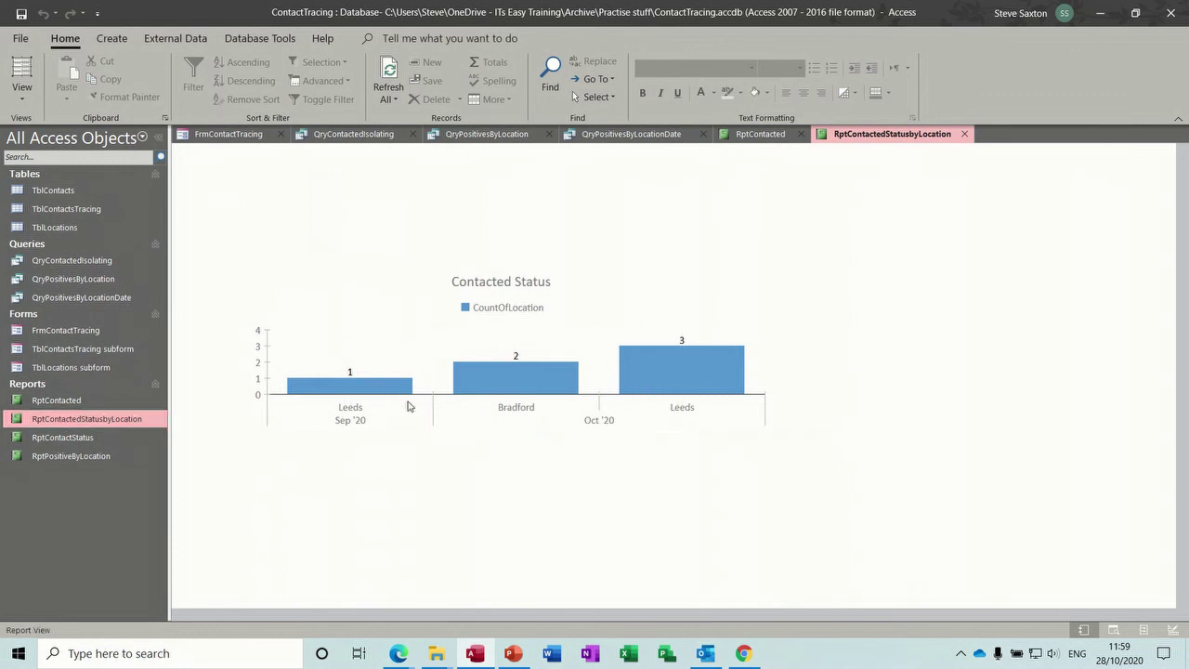
pyautogui.doubleClick(62, 437)
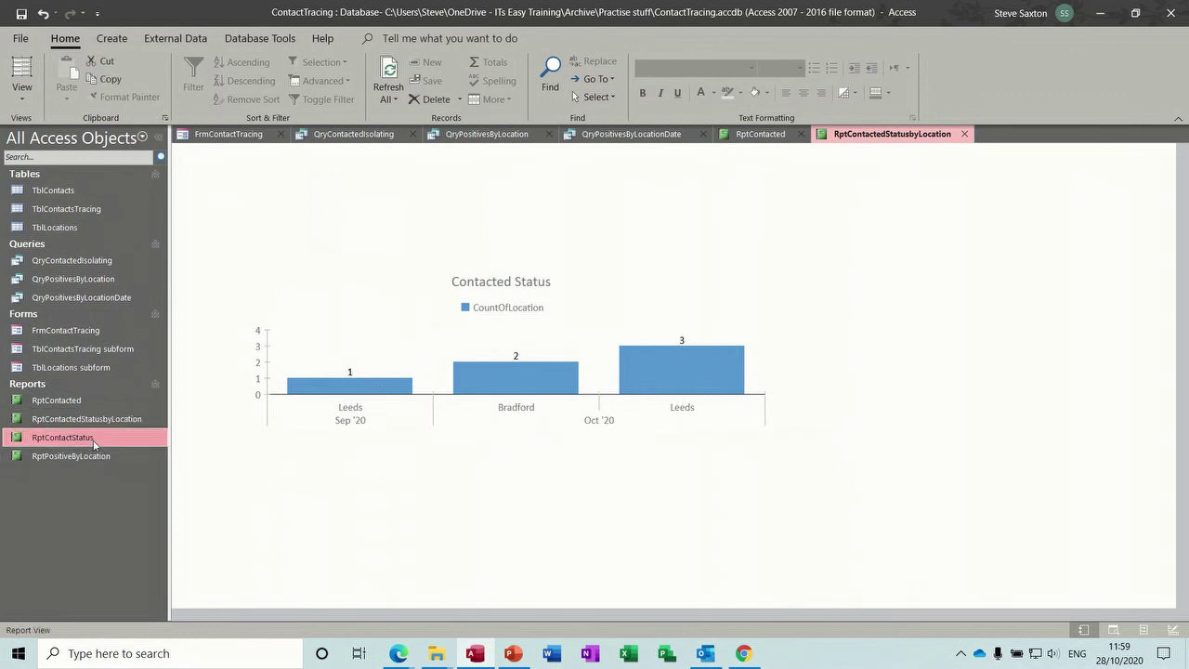
pyautogui.doubleClick(94, 455)
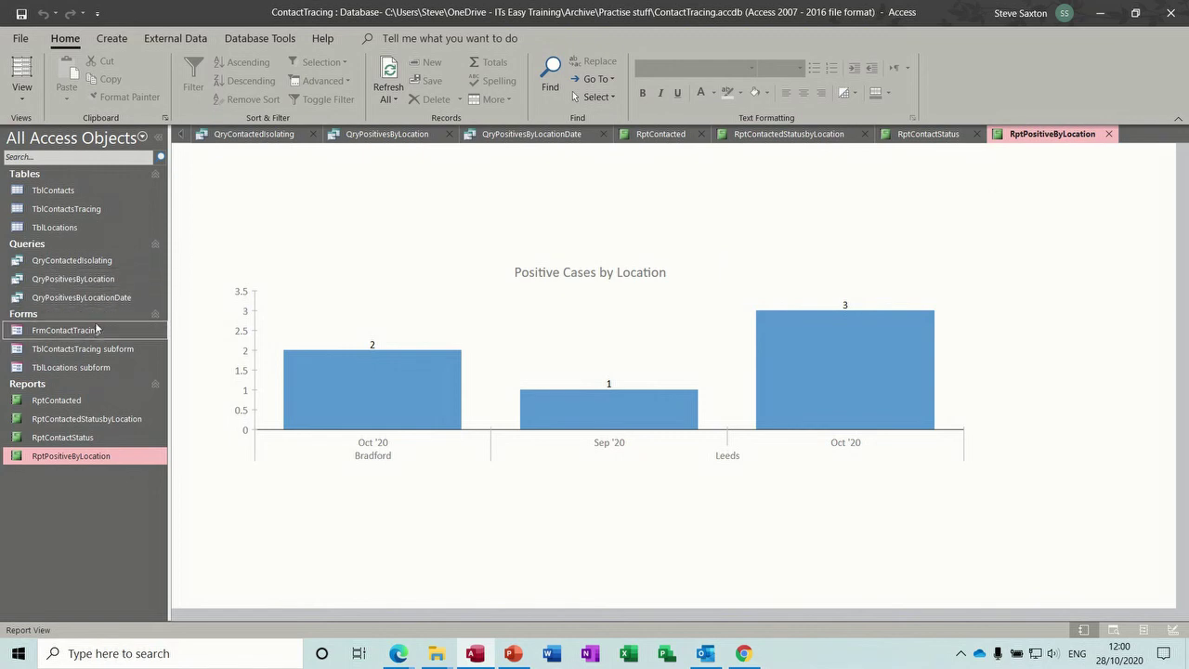
pyautogui.doubleClick(65, 330)
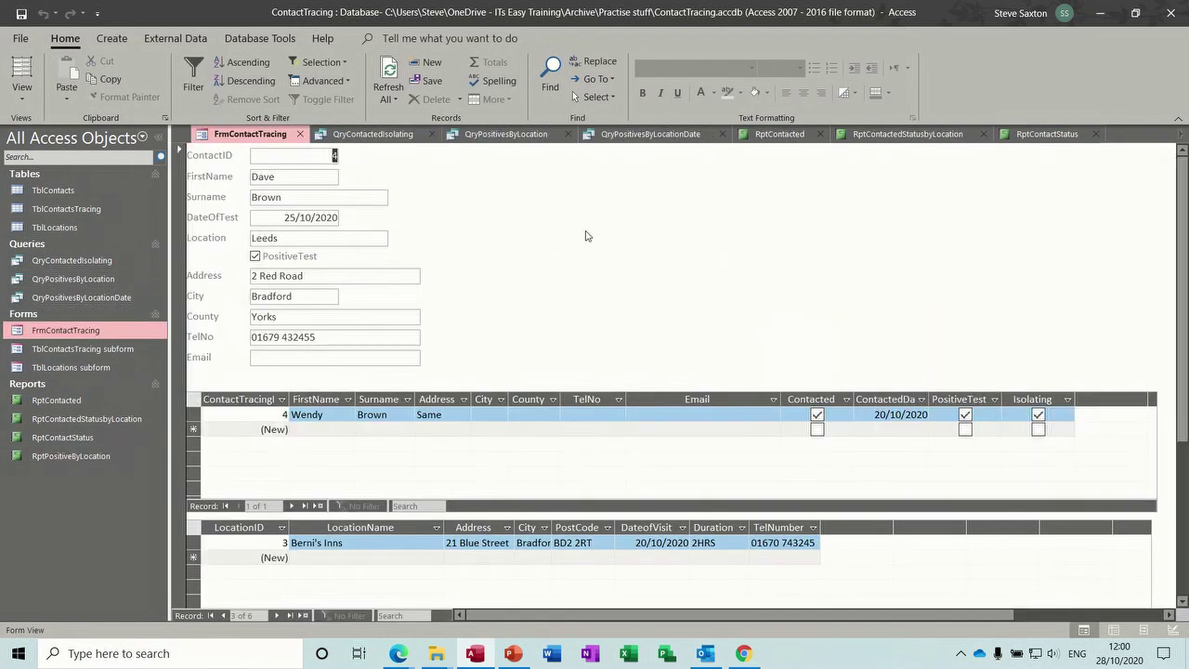